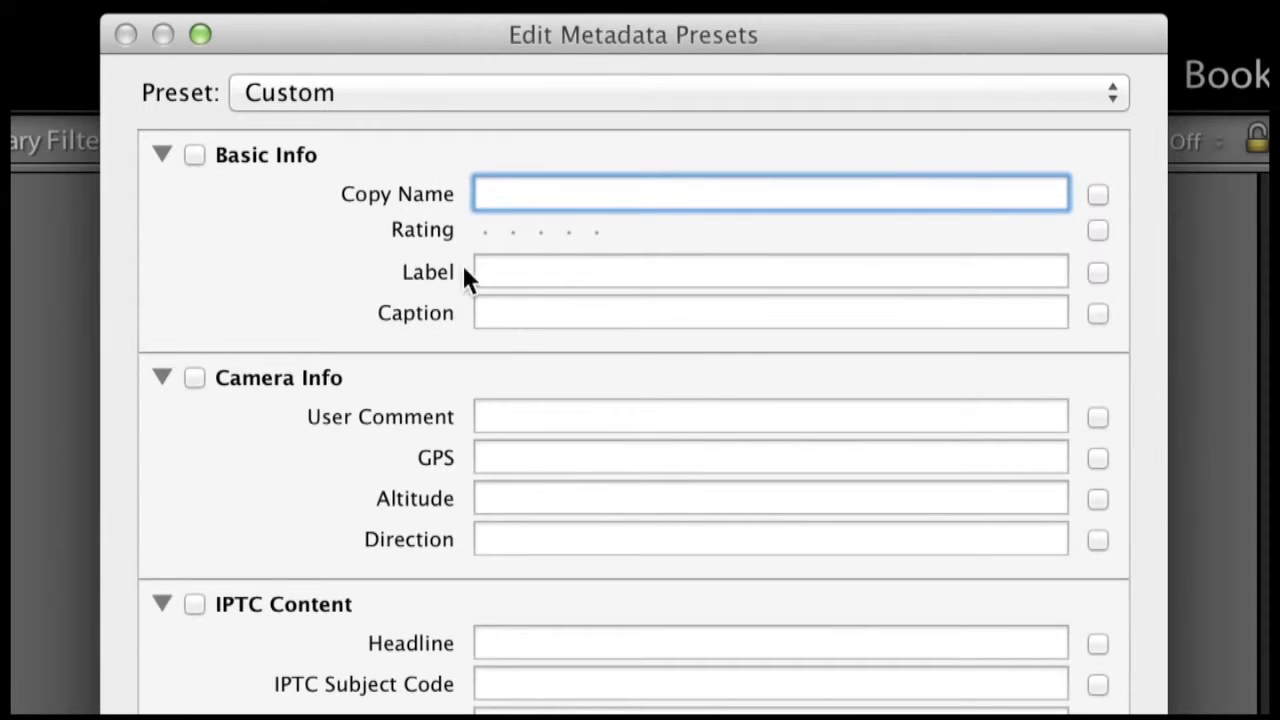
Fill in the preset's IPTC Copyright notice with "Copyright 2014" followed by the photographer's full name.
scroll(318, 310, "down", 3)
scroll(317, 307, "down", 2)
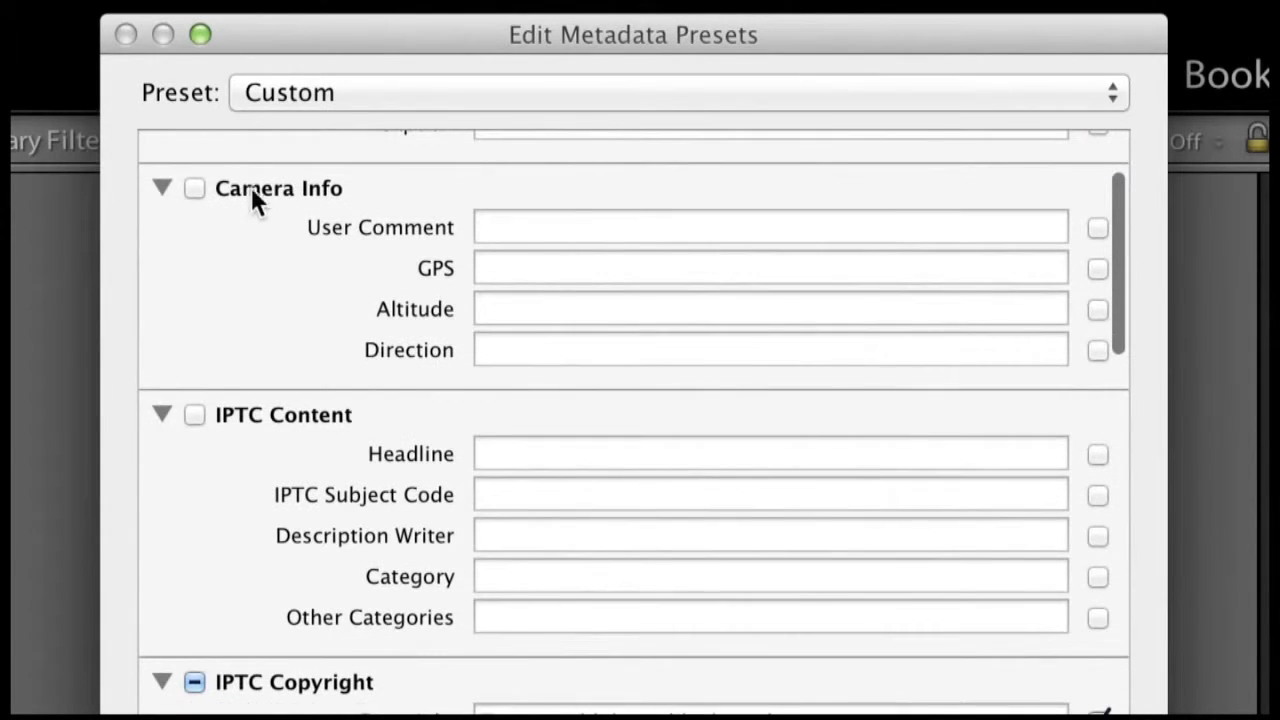
scroll(274, 281, "down", 6)
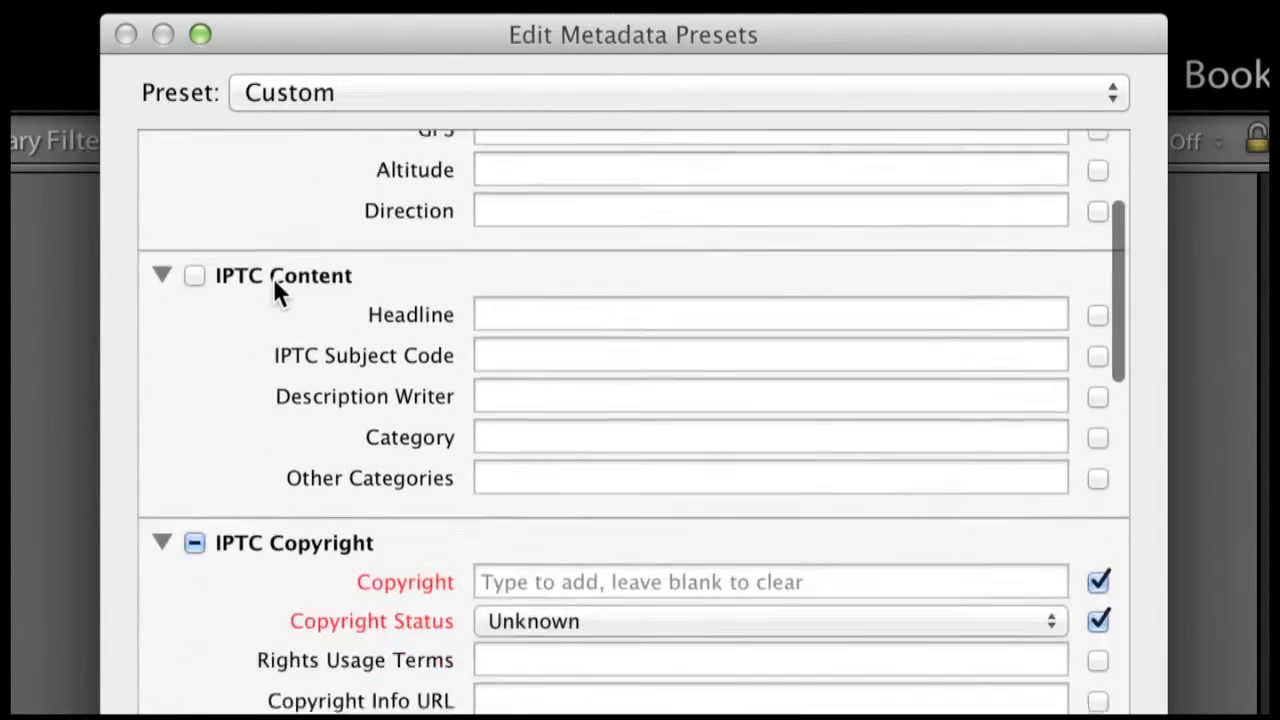
scroll(276, 288, "down", 3)
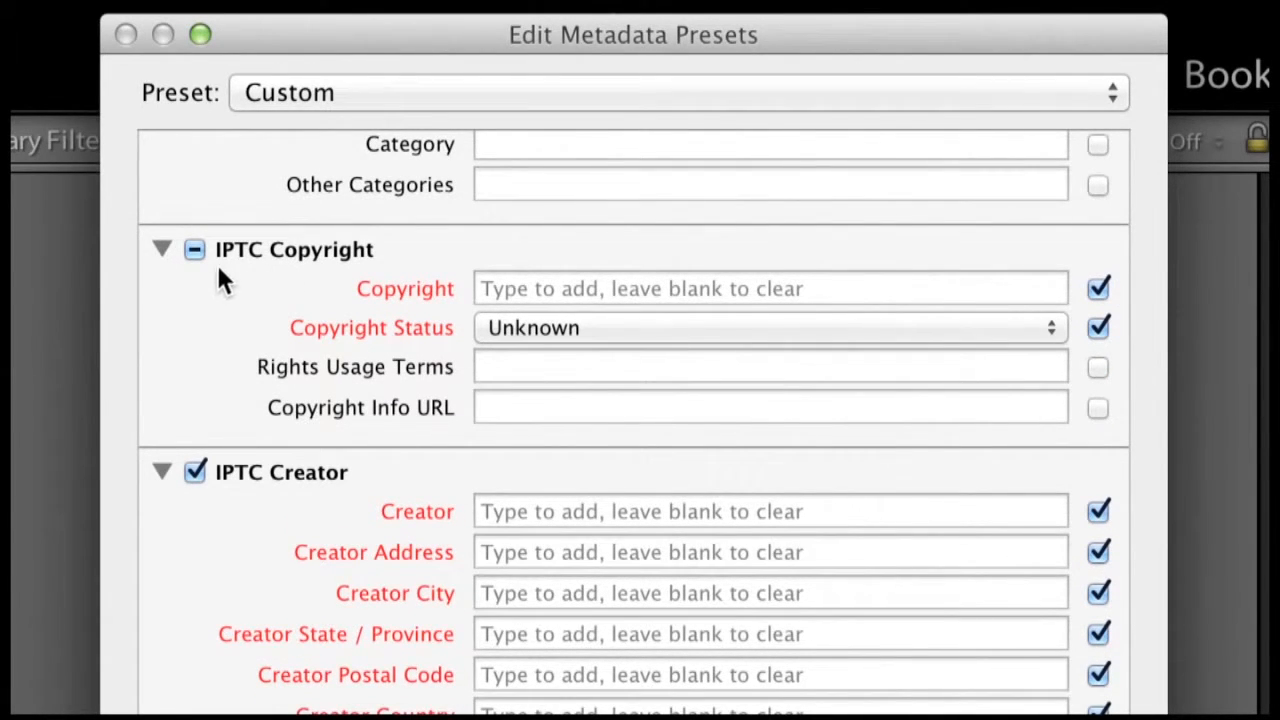
scroll(229, 285, "down", 2)
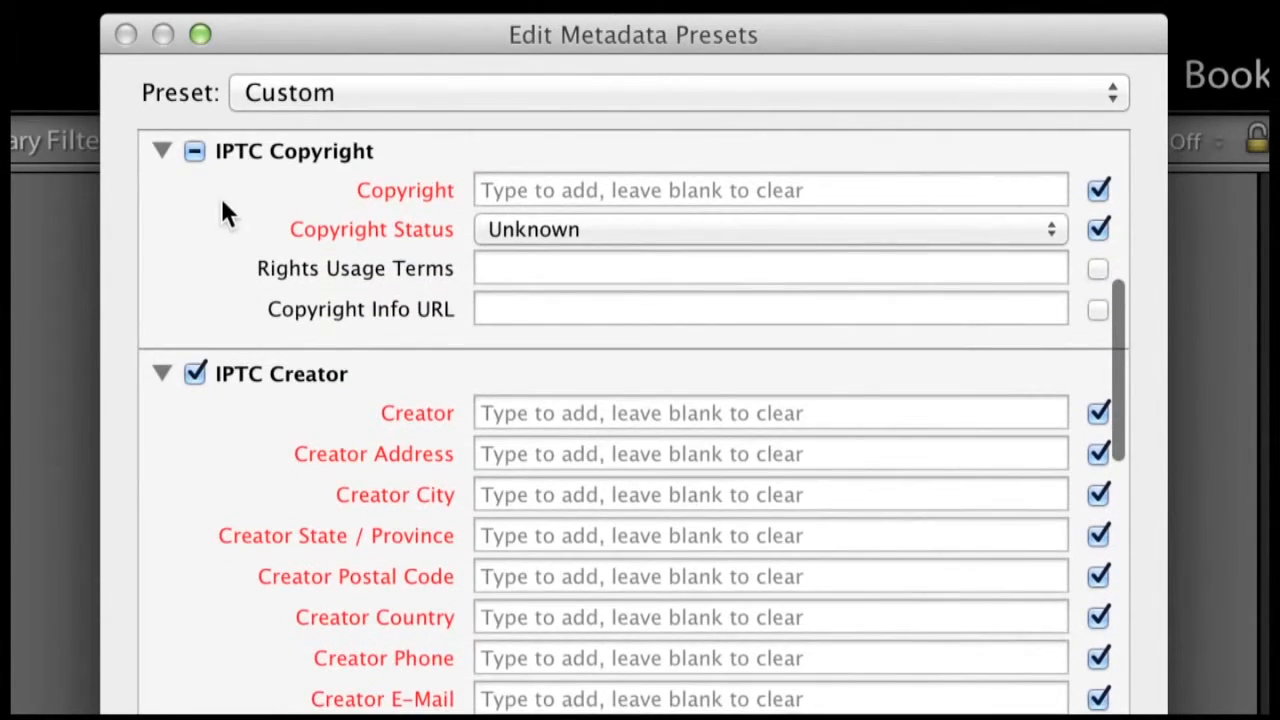
left_click(525, 188)
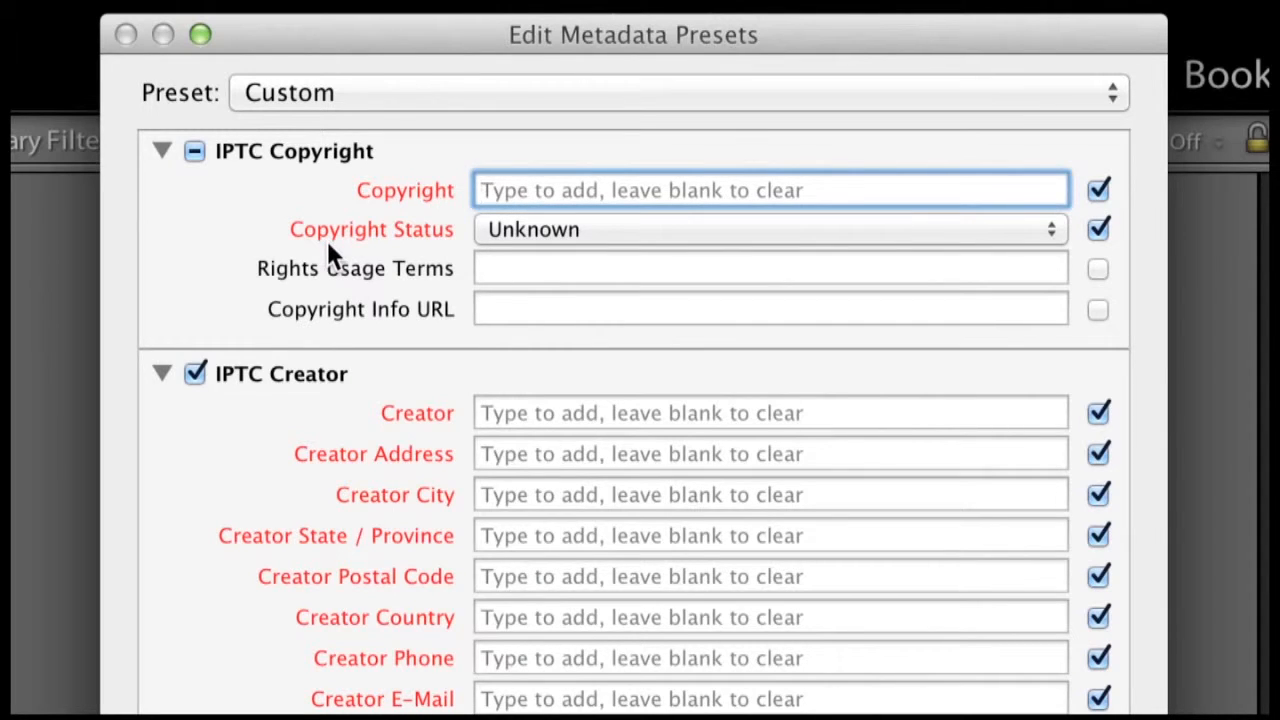
type("2014")
key("Up")
type("Copyright")
key("Down")
type("Mark Wallace")
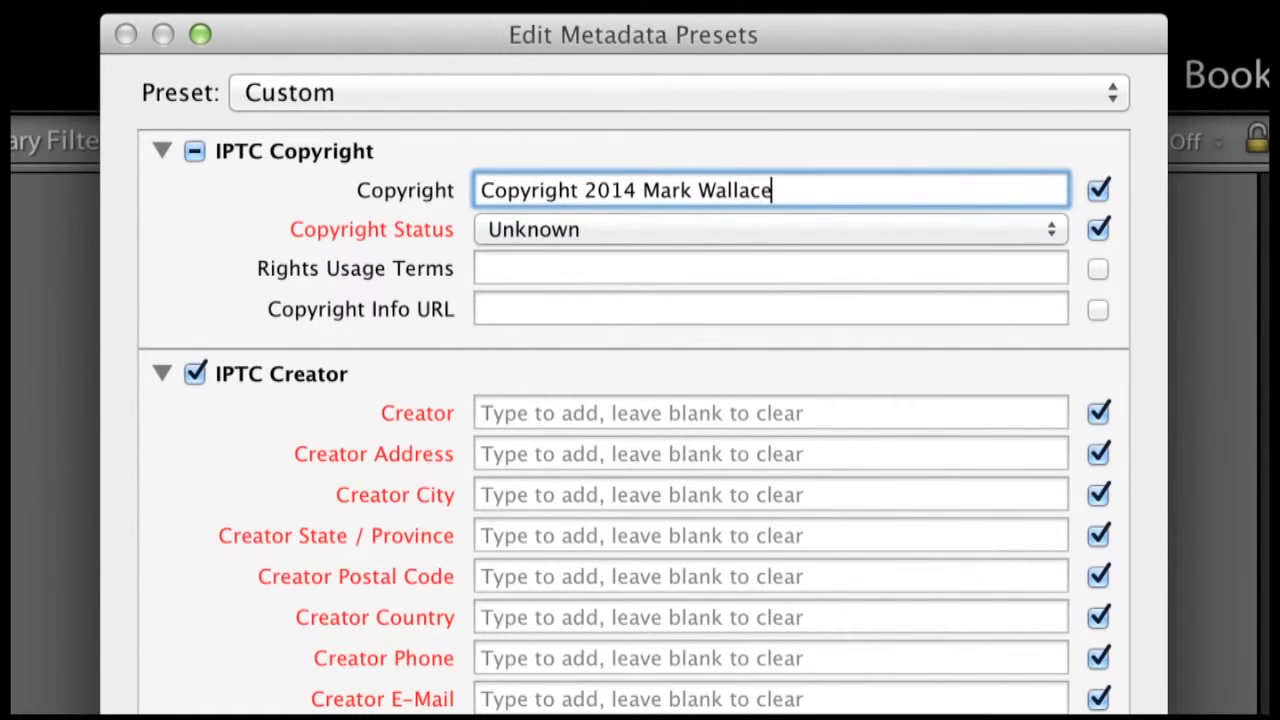
Set the preset's copyright status to Copyrighted.
key("Tab")
left_click(522, 232)
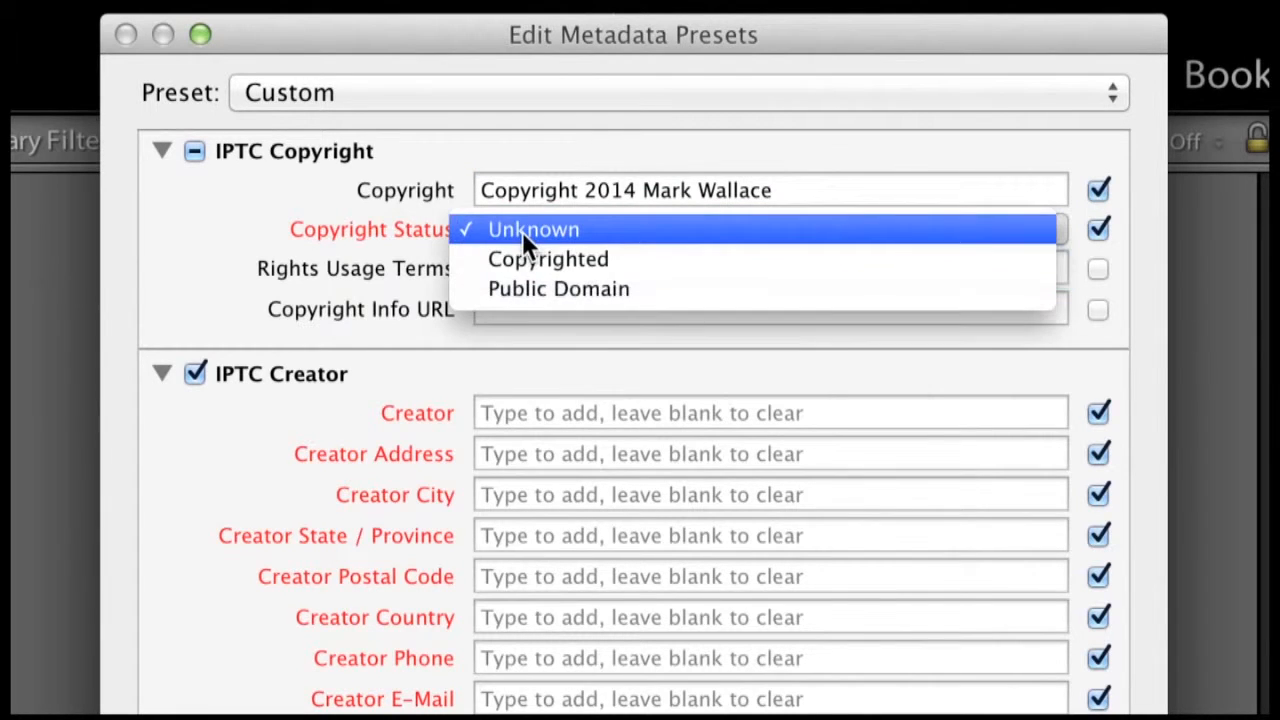
left_click(537, 261)
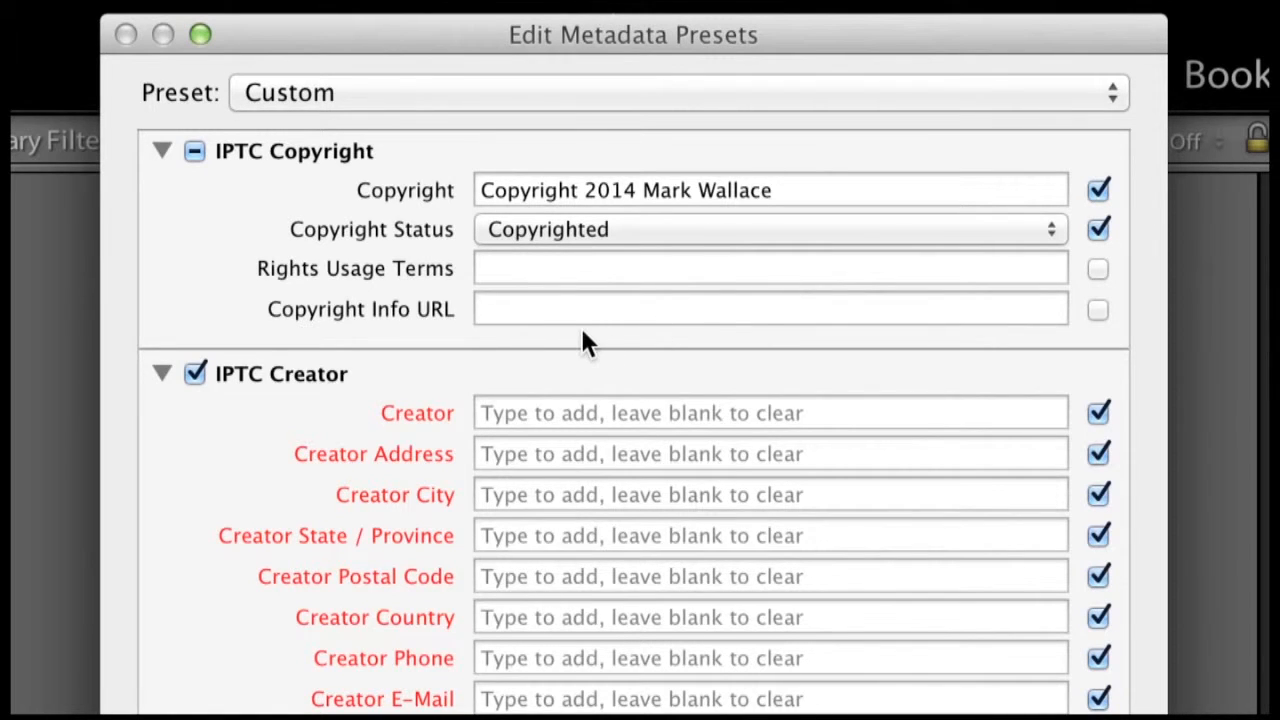
Fill in all IPTC Creator fields with the photographer's name, postal address, phone, e-mail and website, and the job title Photographer.
scroll(584, 336, "down", 5)
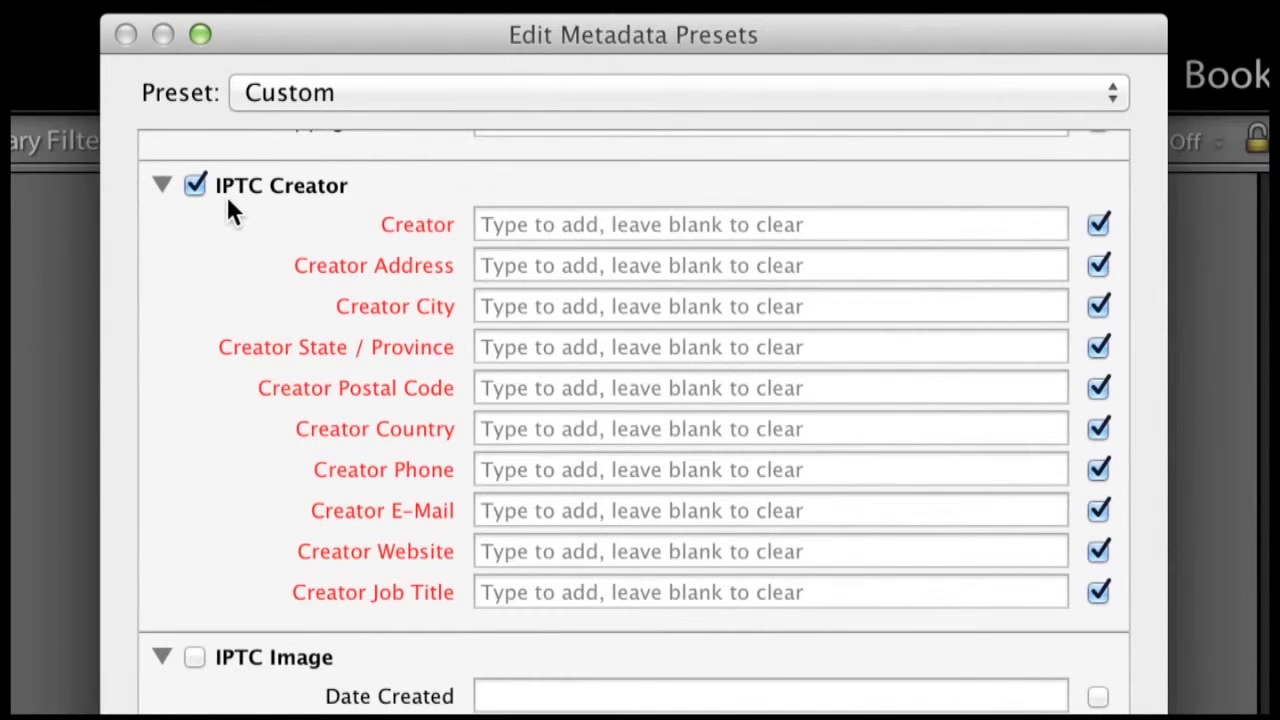
left_click(531, 225)
type("Mark Wallace")
key("Tab")
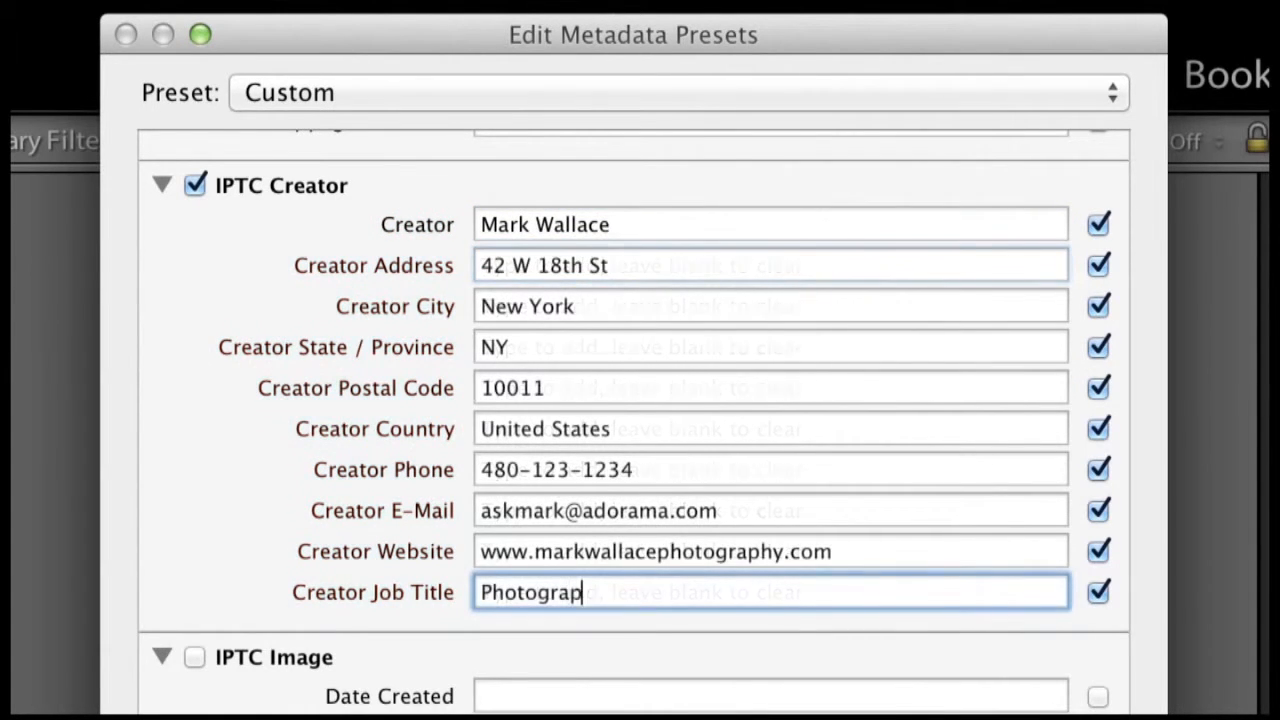
type("her")
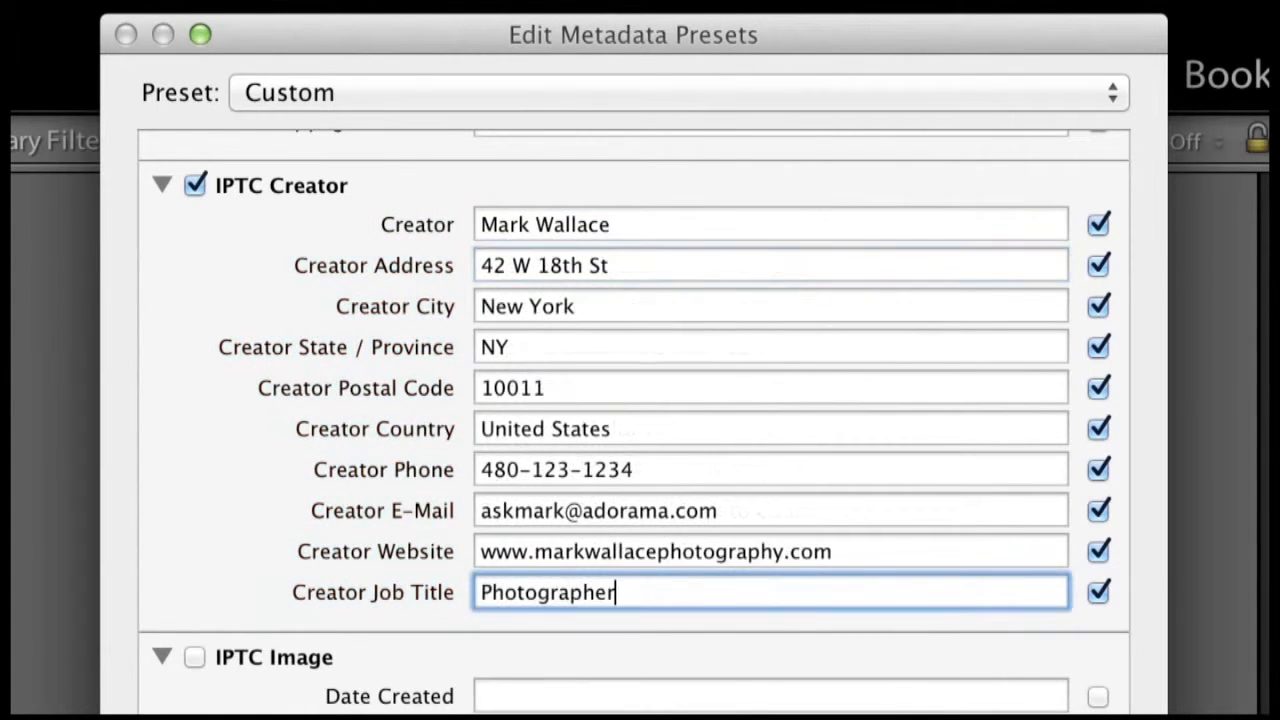
left_click(194, 282)
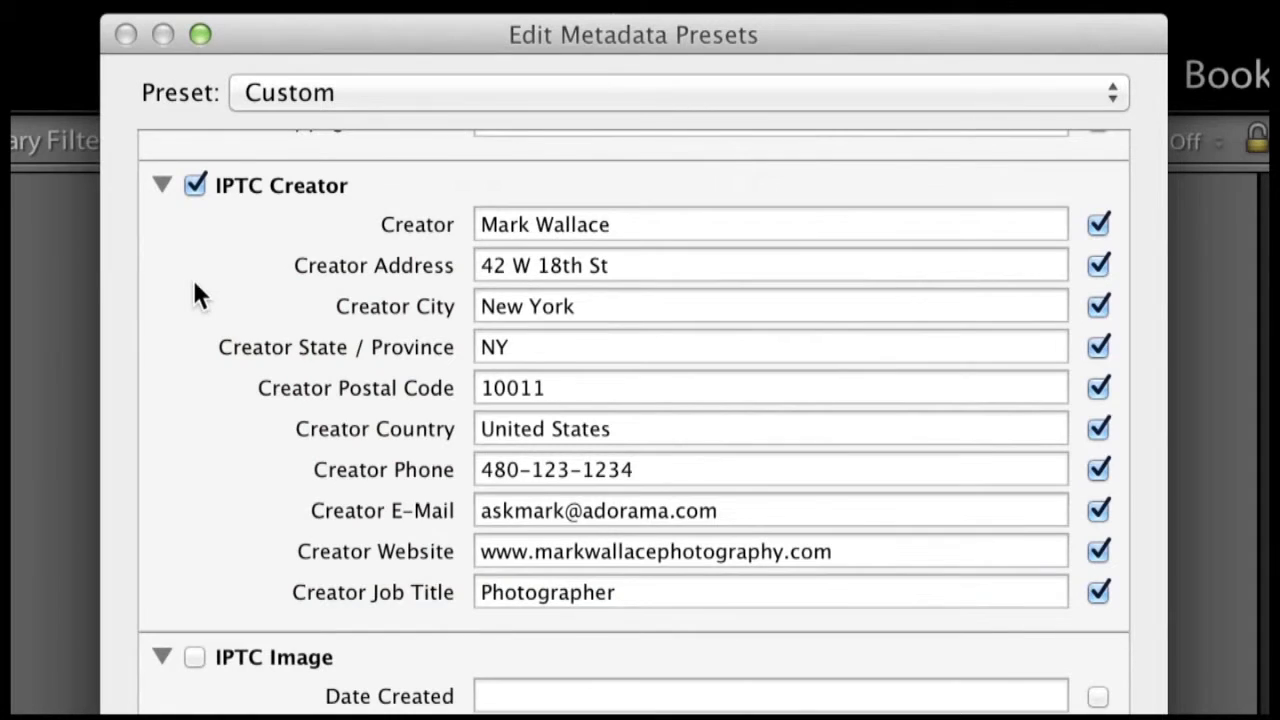
Review the copyright and creator entries and the remaining IPTC Image, Status, Extension and Video sections of the preset.
scroll(194, 284, "up", 6)
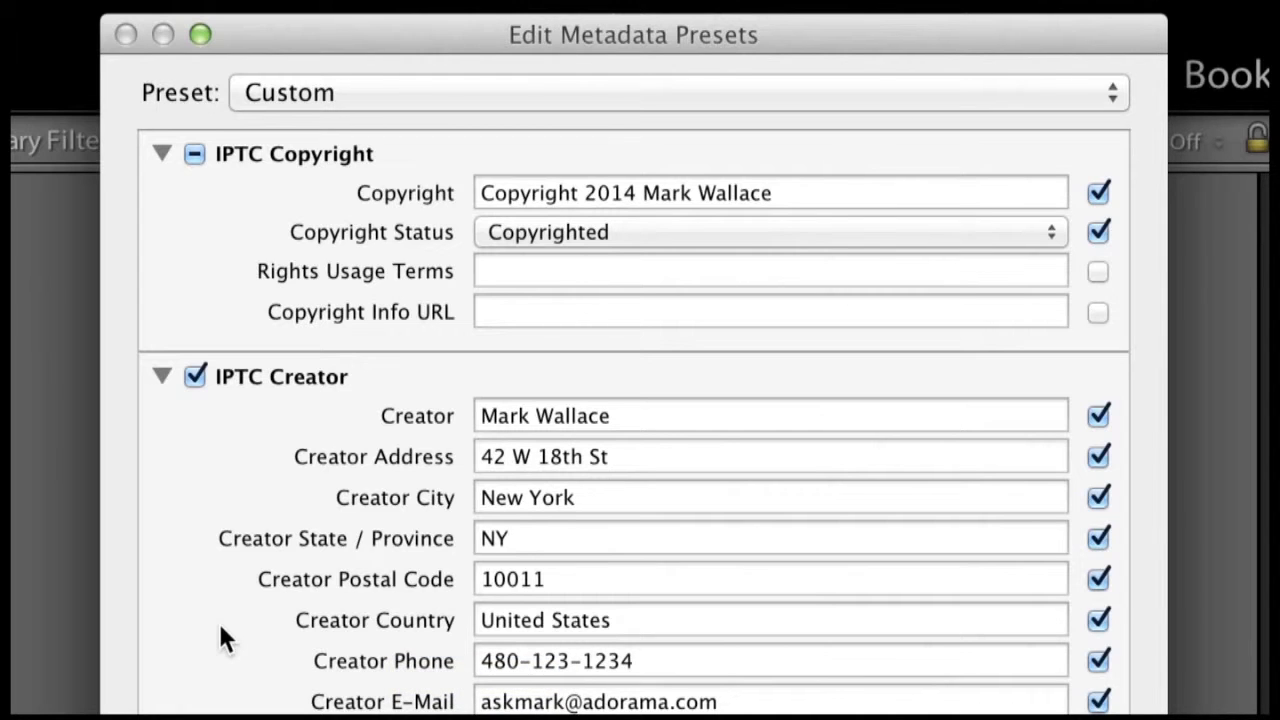
scroll(220, 638, "down", 10)
scroll(219, 630, "down", 3)
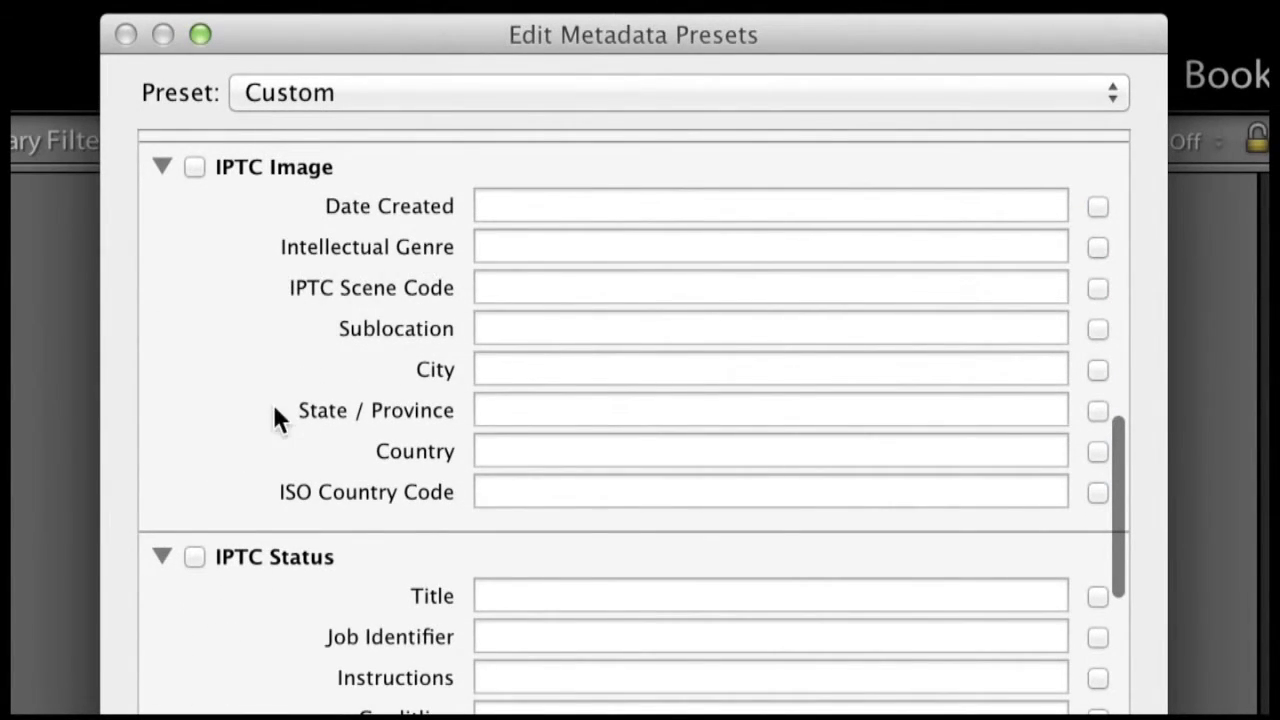
scroll(274, 408, "down", 12)
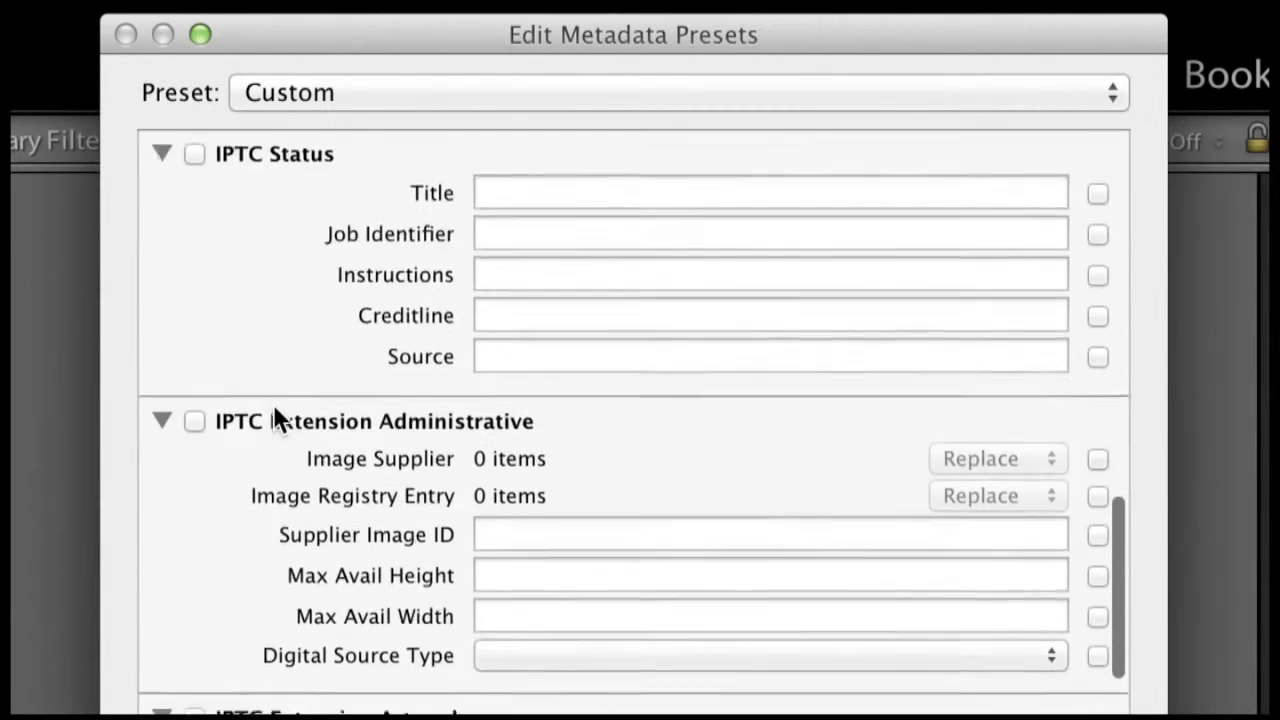
scroll(273, 404, "down", 5)
scroll(273, 404, "down", 7)
scroll(273, 404, "down", 4)
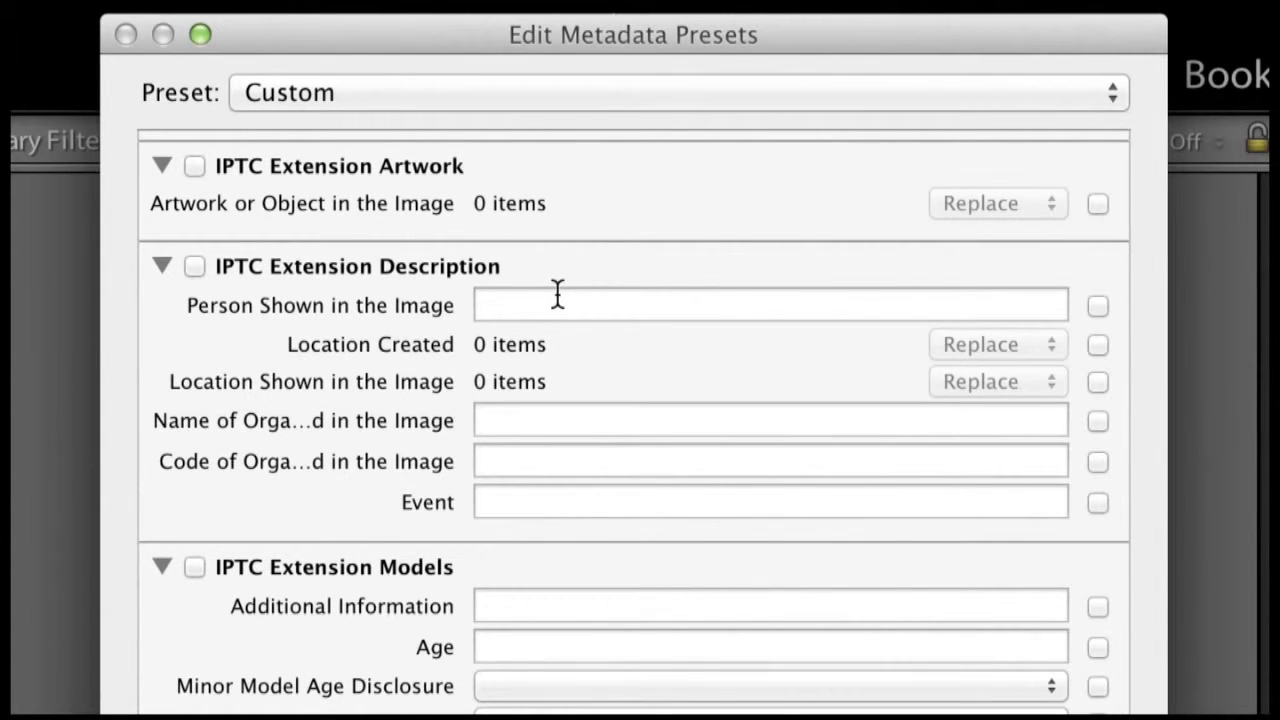
scroll(557, 294, "down", 10)
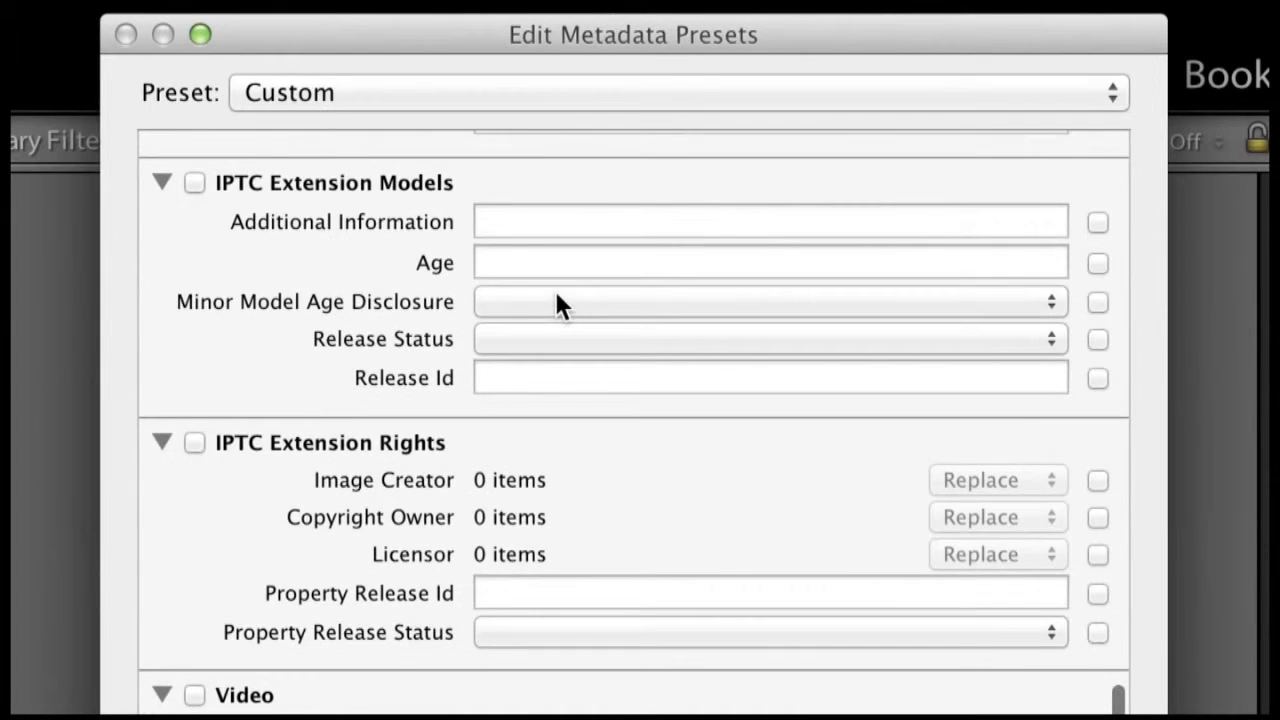
scroll(557, 294, "down", 20)
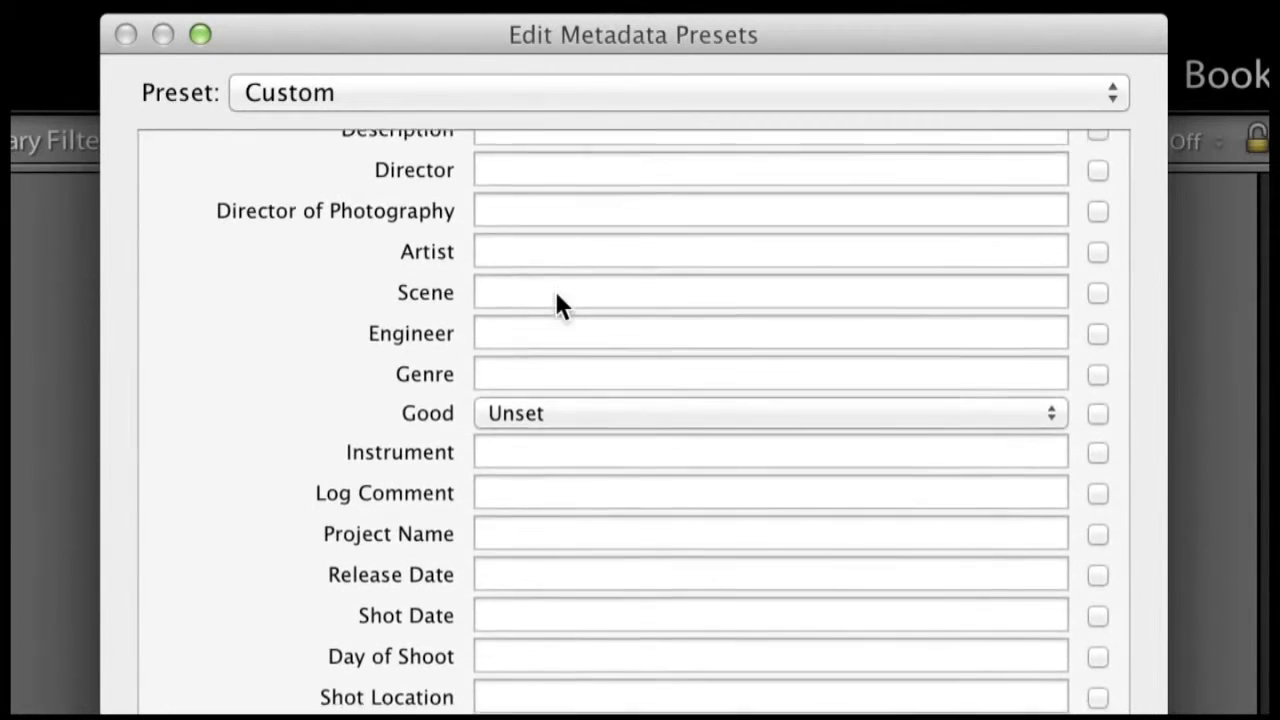
scroll(557, 295, "up", 20)
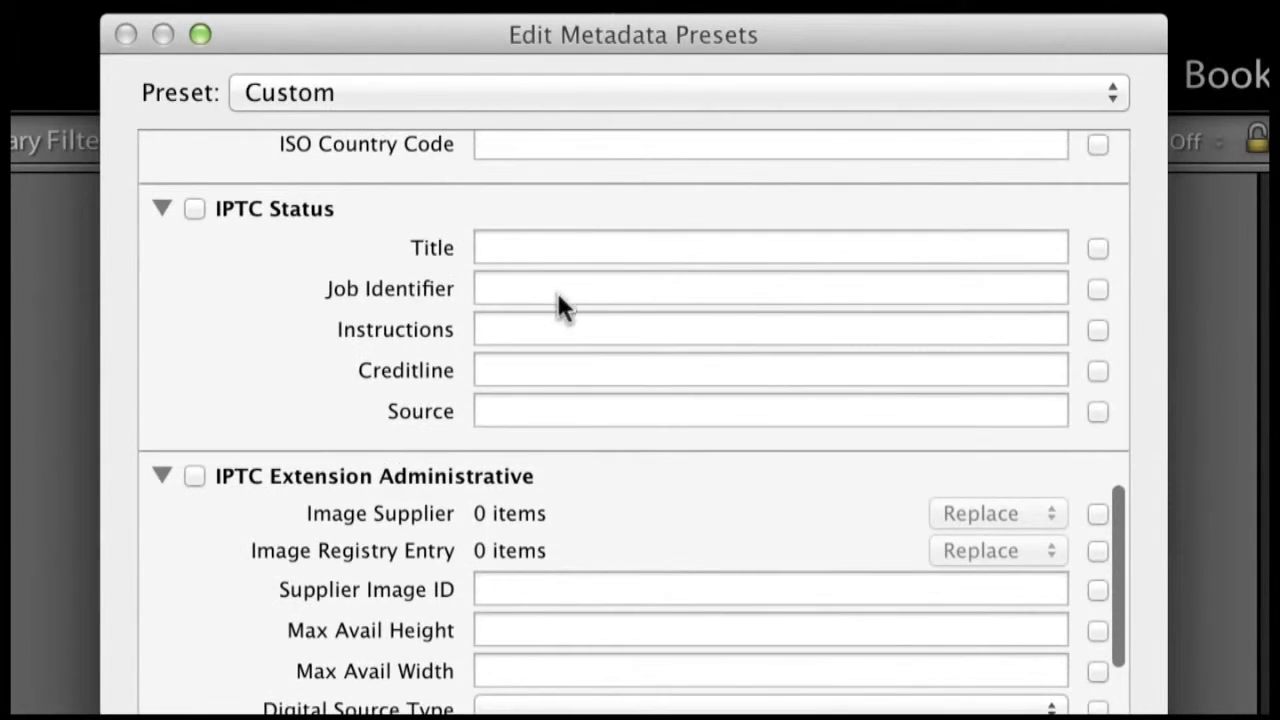
scroll(557, 295, "down", 9)
scroll(557, 296, "up", 20)
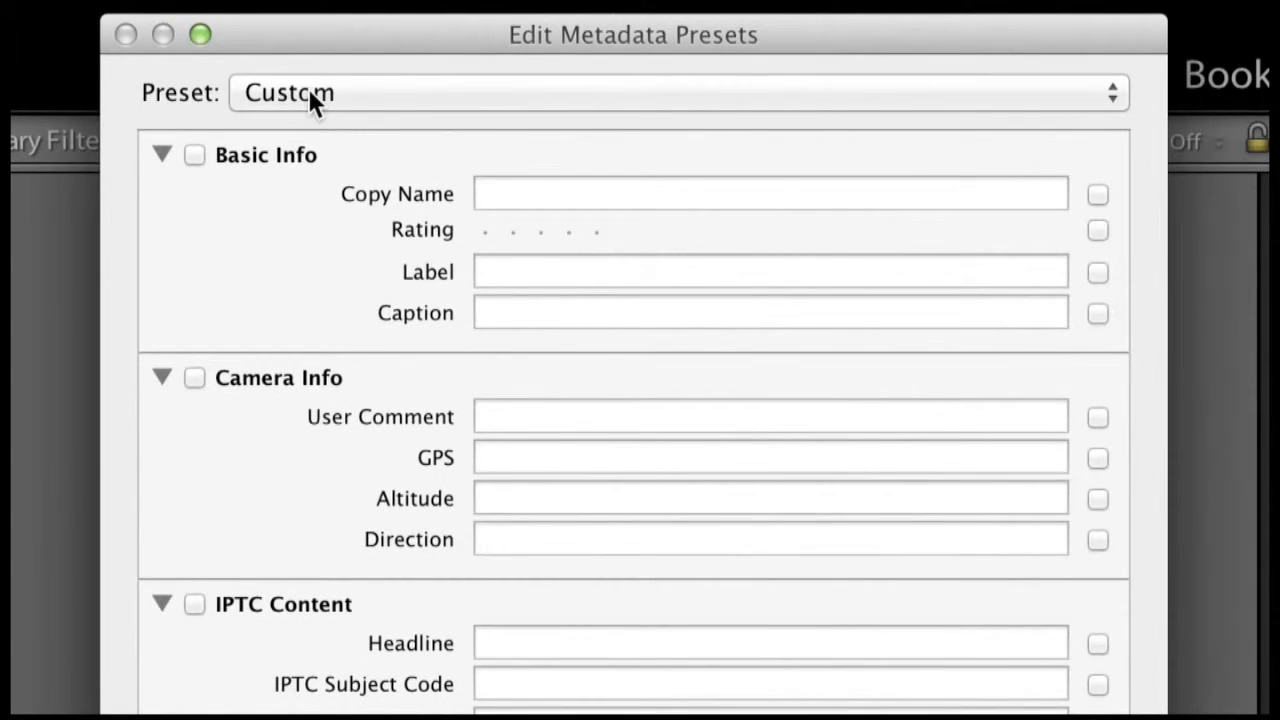
Save the current settings as a new preset named "Copyright 2014" plus the photographer's name, and close the metadata preset editor.
left_click(308, 88)
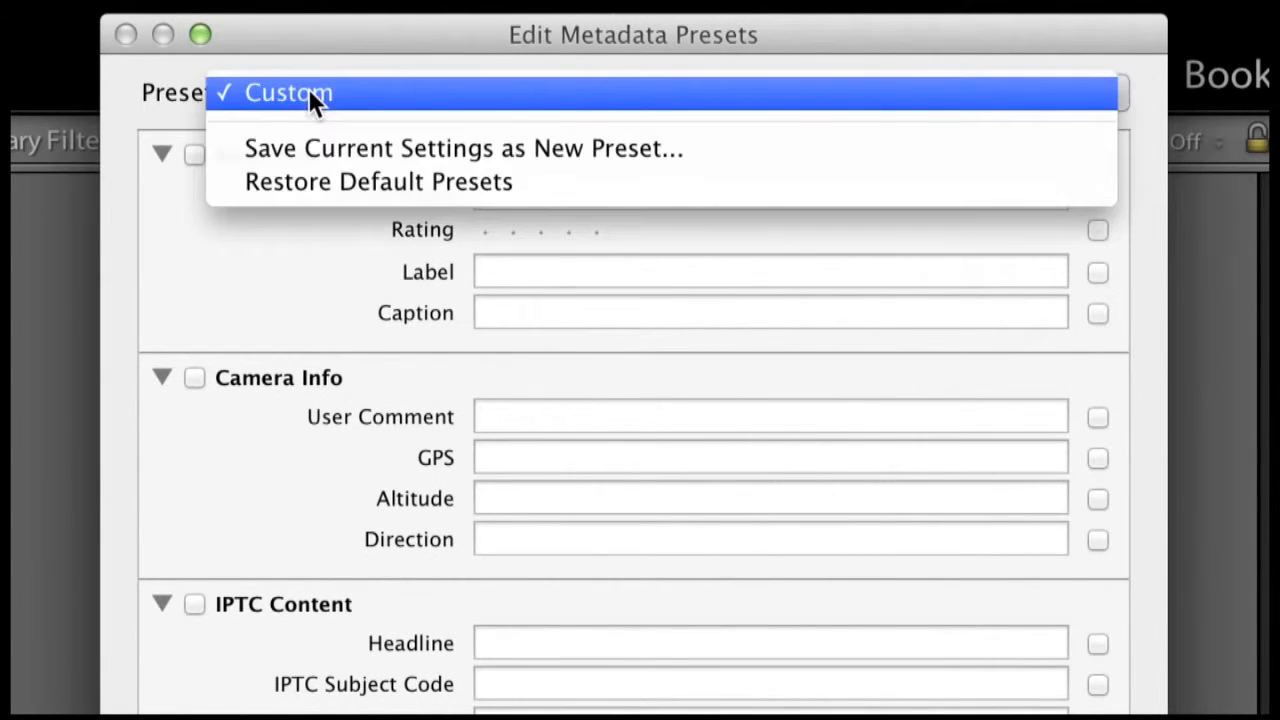
left_click(519, 150)
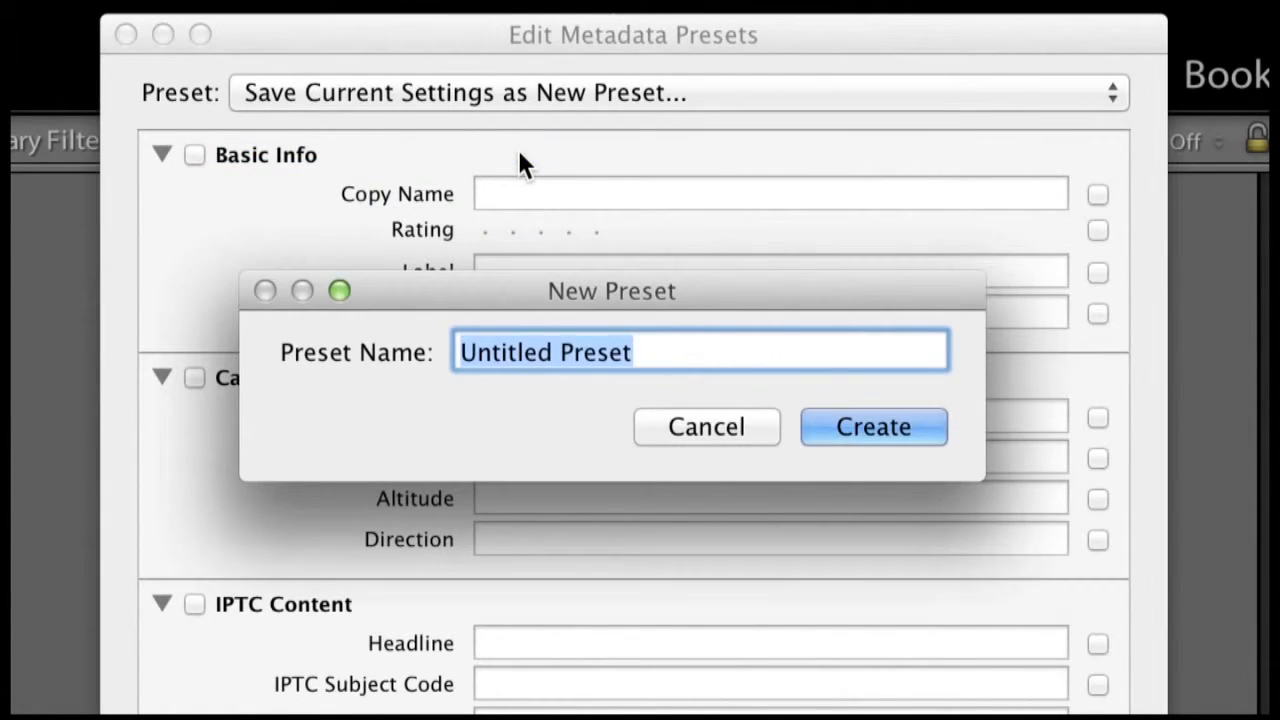
type("2014 Mark Wallace")
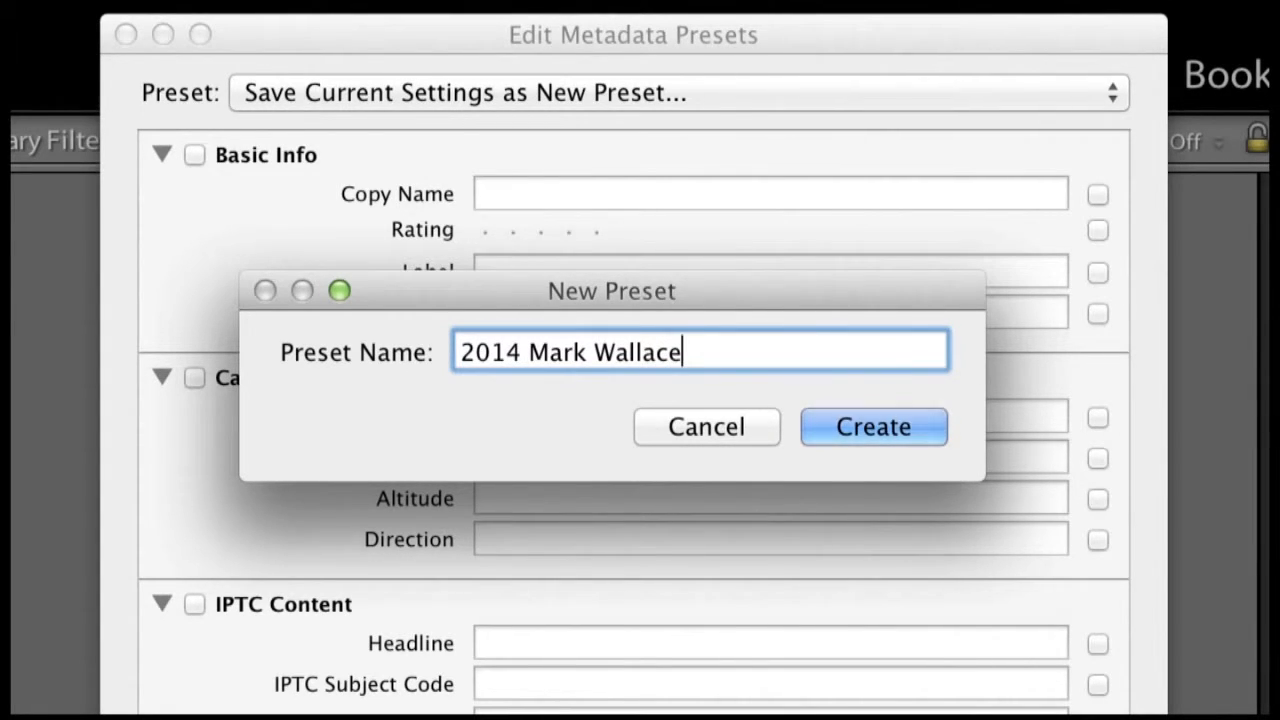
left_click(461, 352)
type("COpy")
key("BackSpace")
key("BackSpace")
key("BackSpace")
type("opyright")
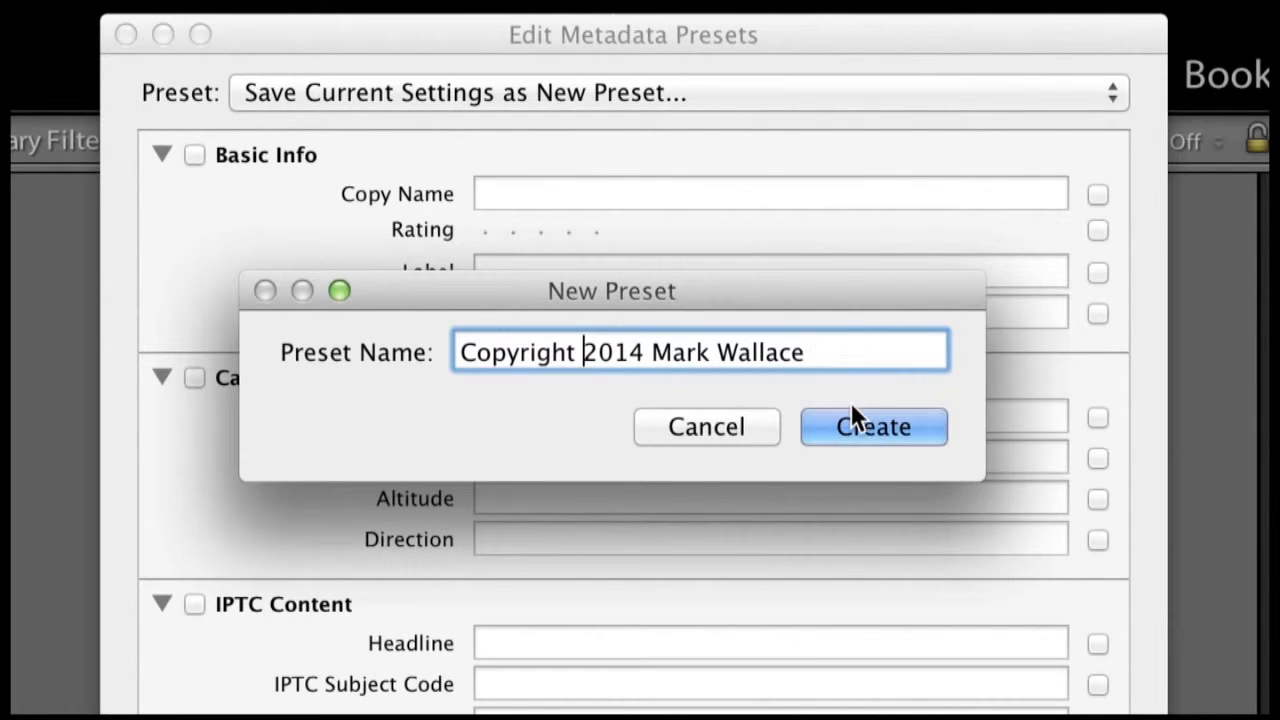
left_click(852, 413)
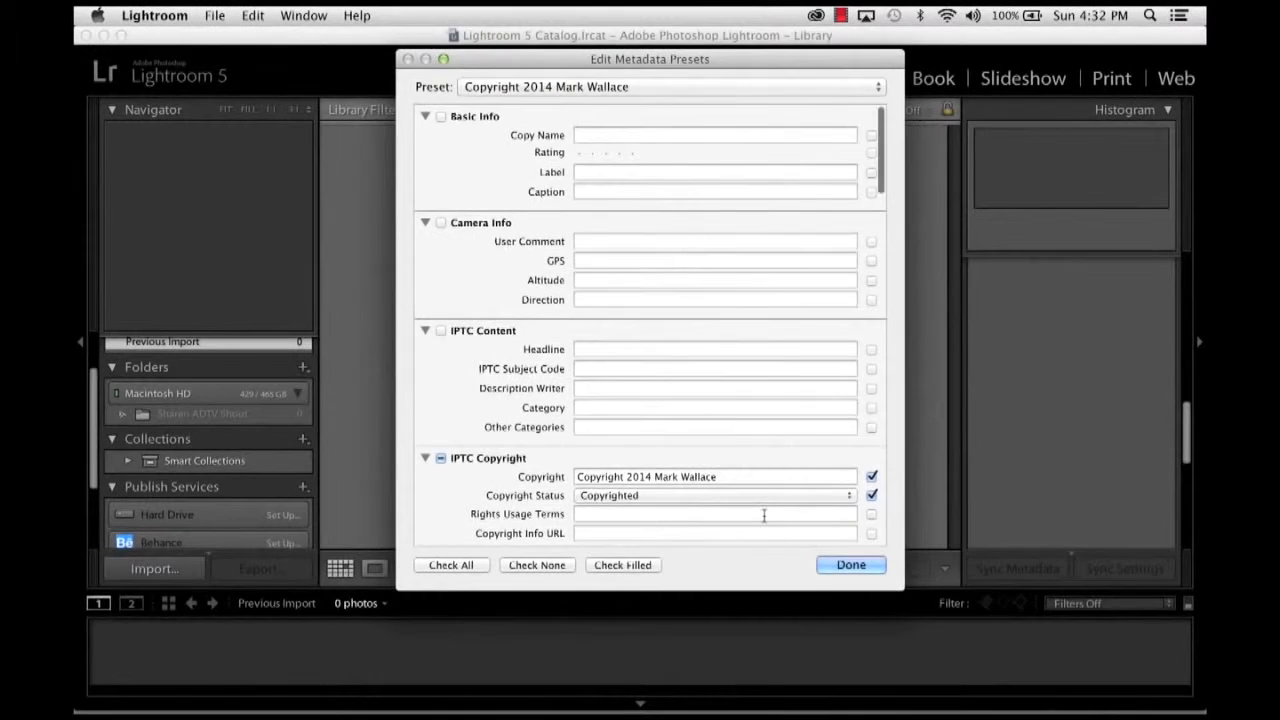
scroll(764, 515, "down", 5)
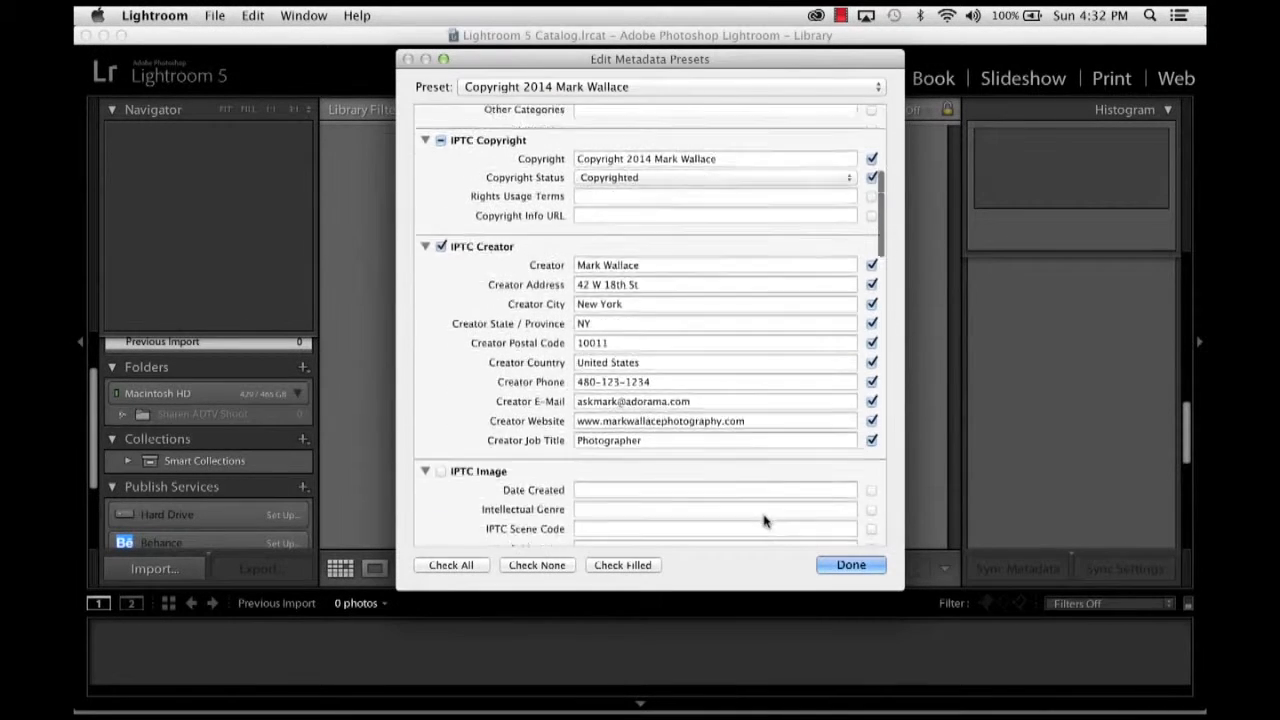
left_click(845, 564)
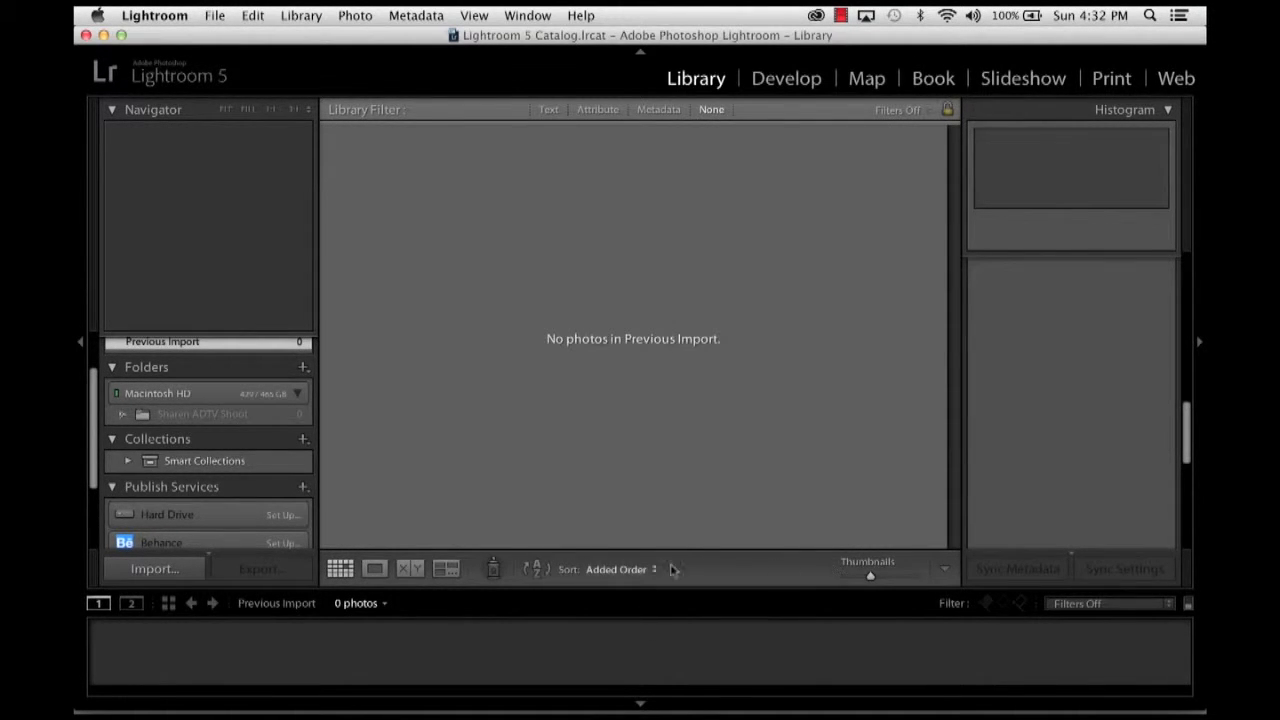
Start an import from the ADTV Shoot folder in Pictures and apply the Copyright 2014 metadata preset to it.
left_click(197, 572)
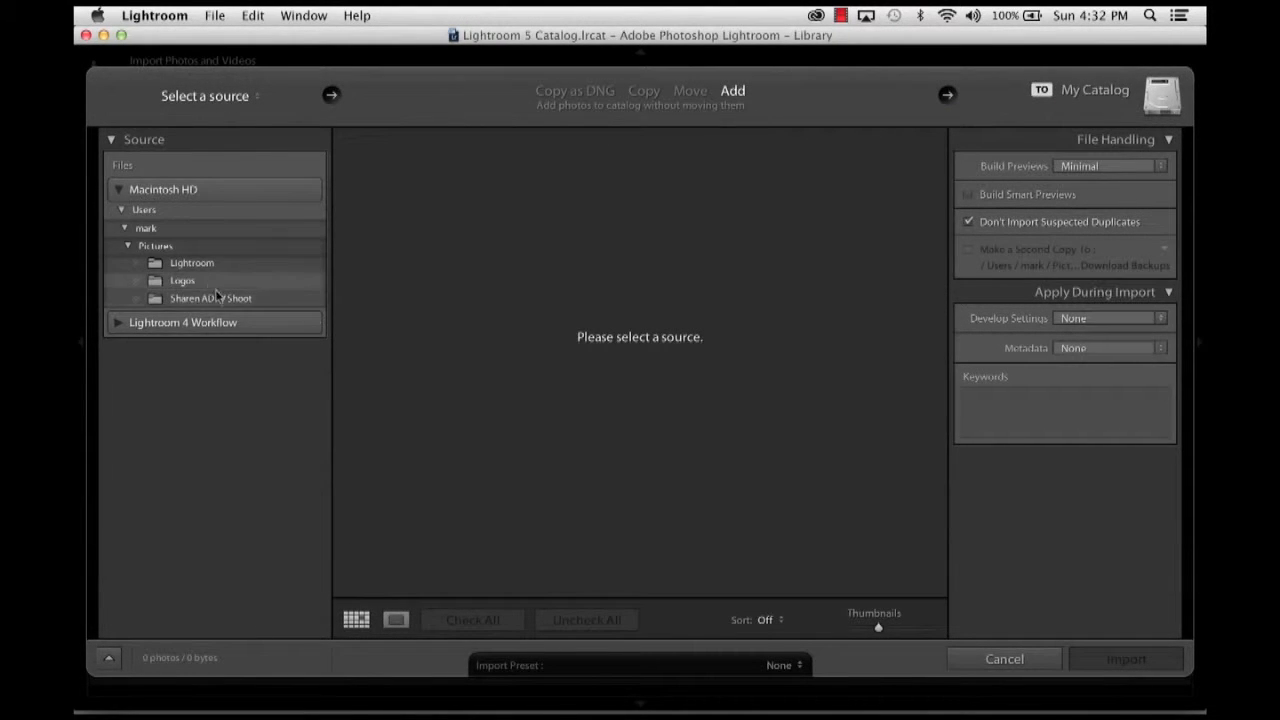
left_click(238, 300)
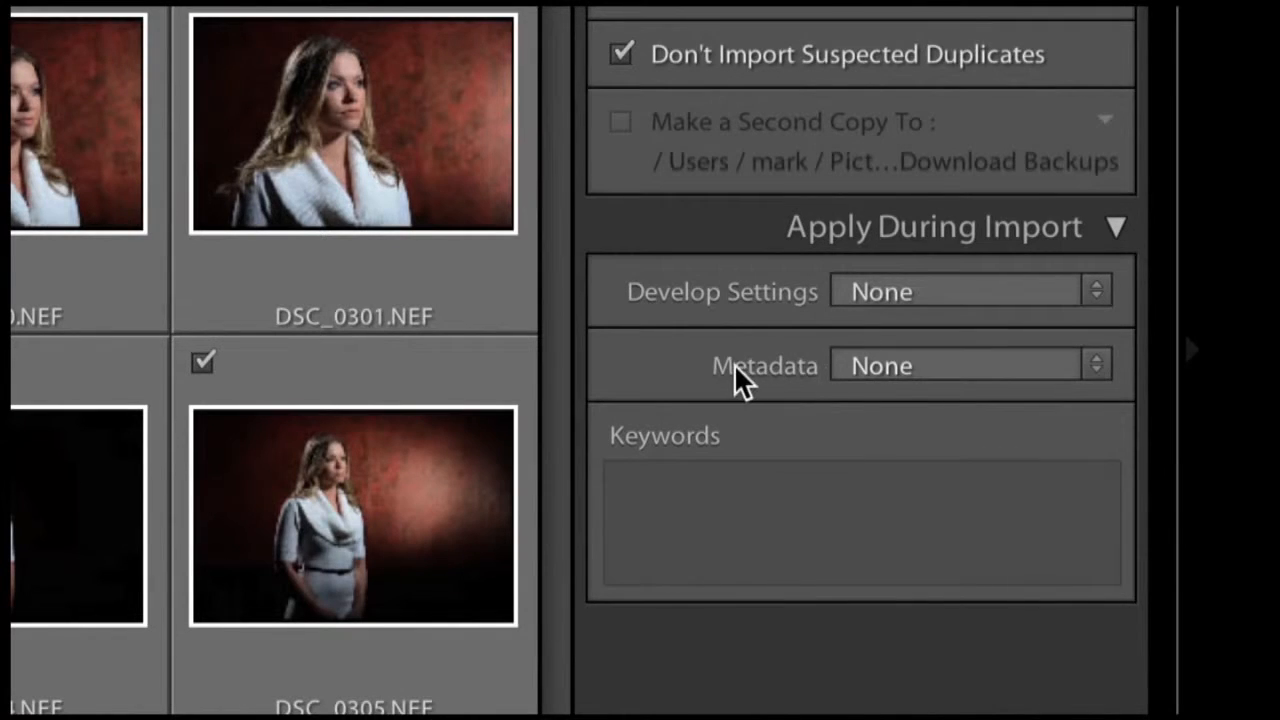
left_click(1100, 368)
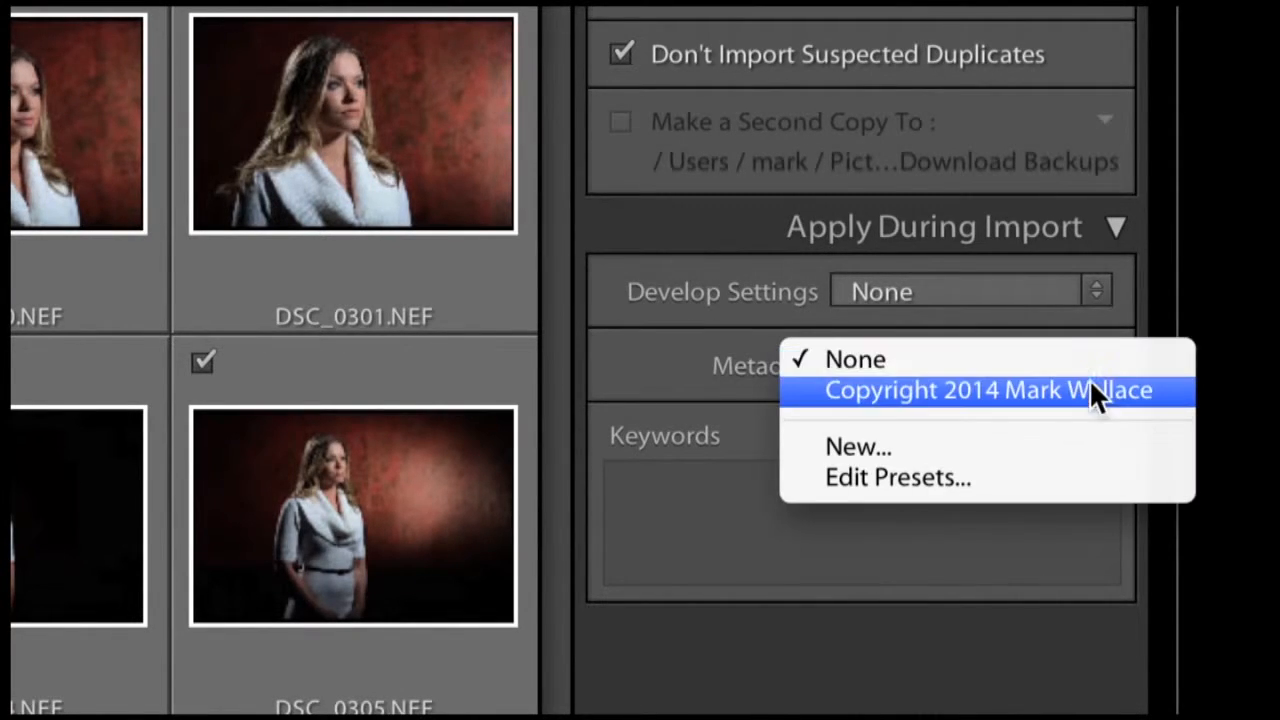
left_click(956, 389)
Enter the model's first name and Lighting as keywords to apply during import.
left_click(695, 513)
type("Sharen, LIghting")
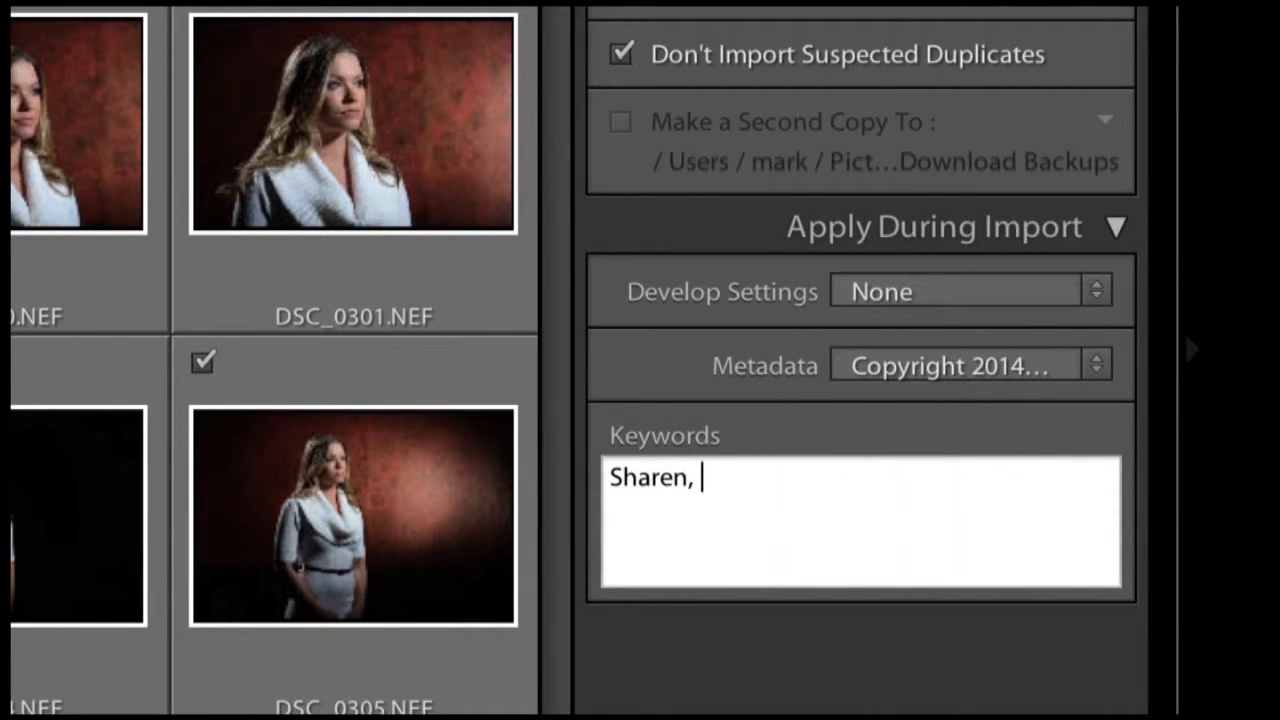
key("BackSpace")
key("BackSpace")
key("BackSpace")
key("BackSpace")
key("BackSpace")
key("BackSpace")
key("BackSpace")
type("ight")
type("ing")
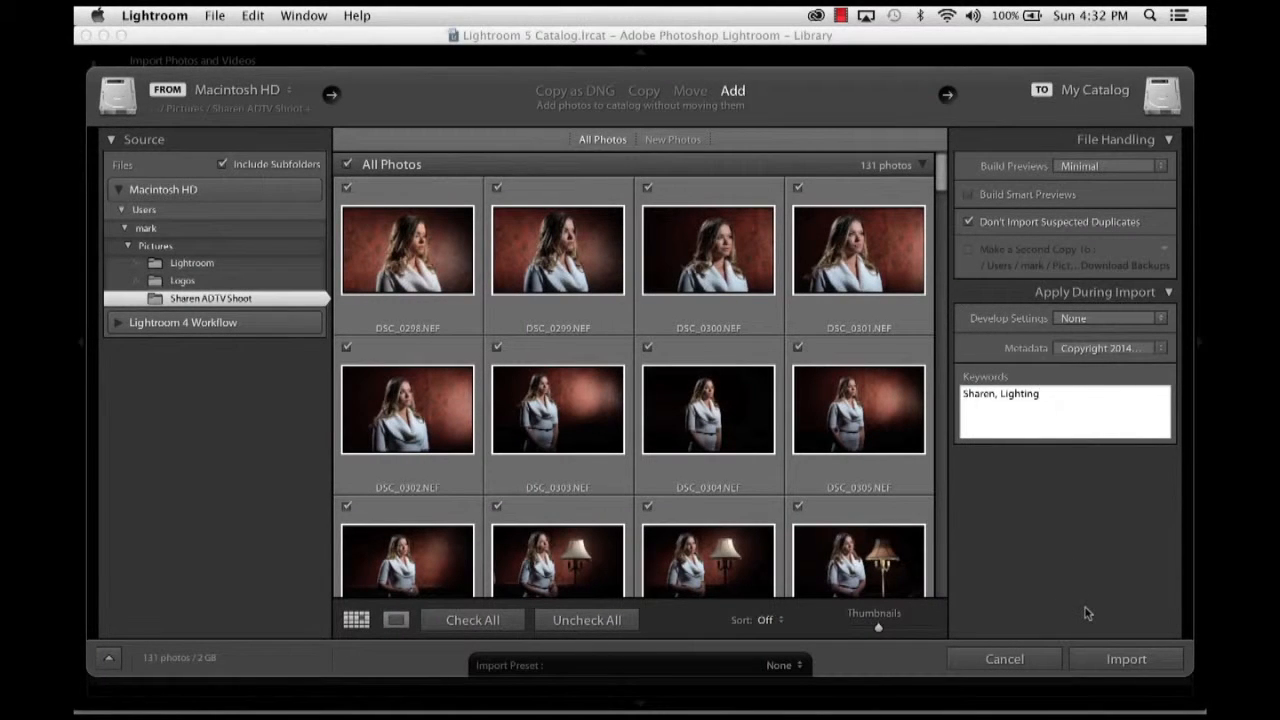
Import the photos into the catalog and inspect the first photo's contact metadata and the keyword list.
left_click(1120, 659)
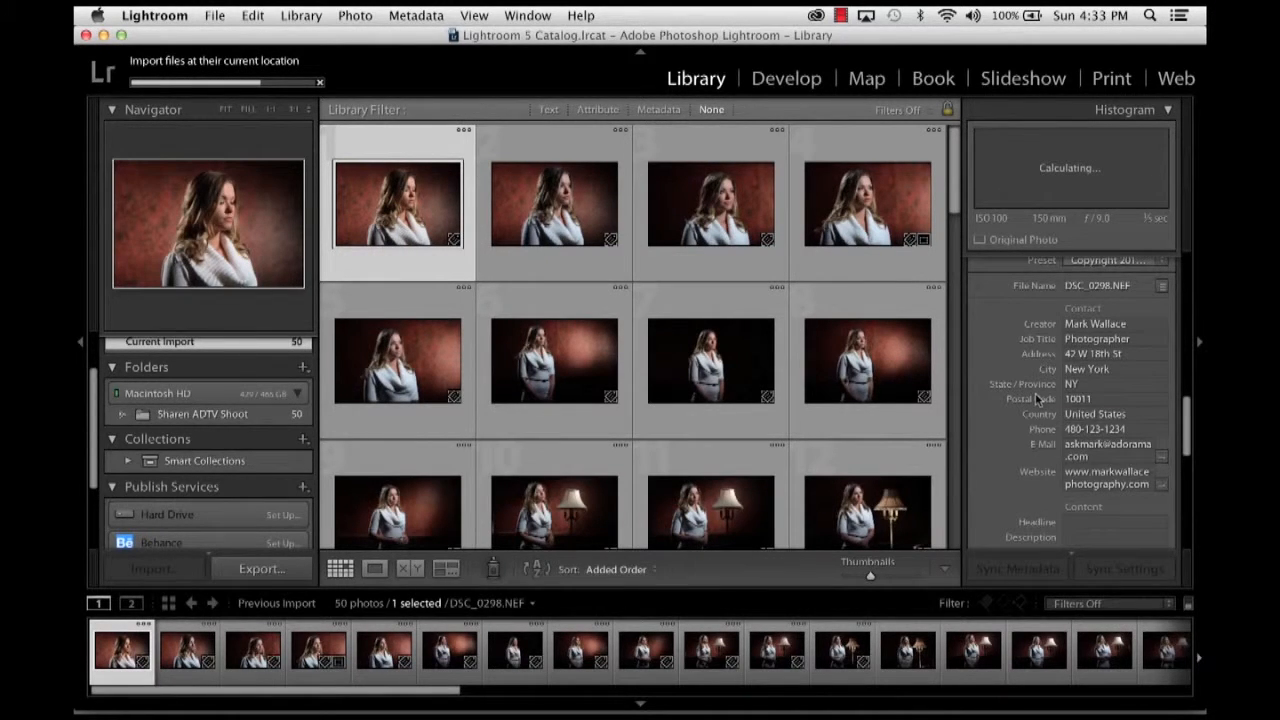
scroll(1037, 399, "up", 2)
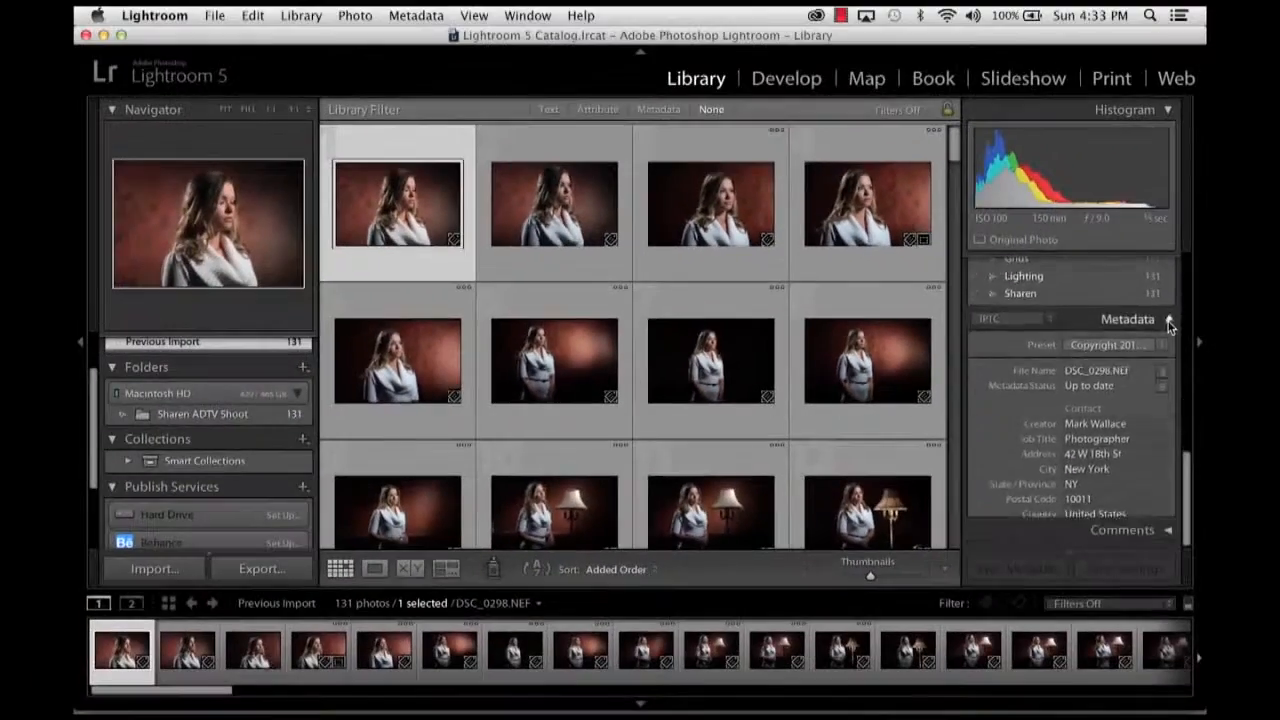
left_click(1040, 212)
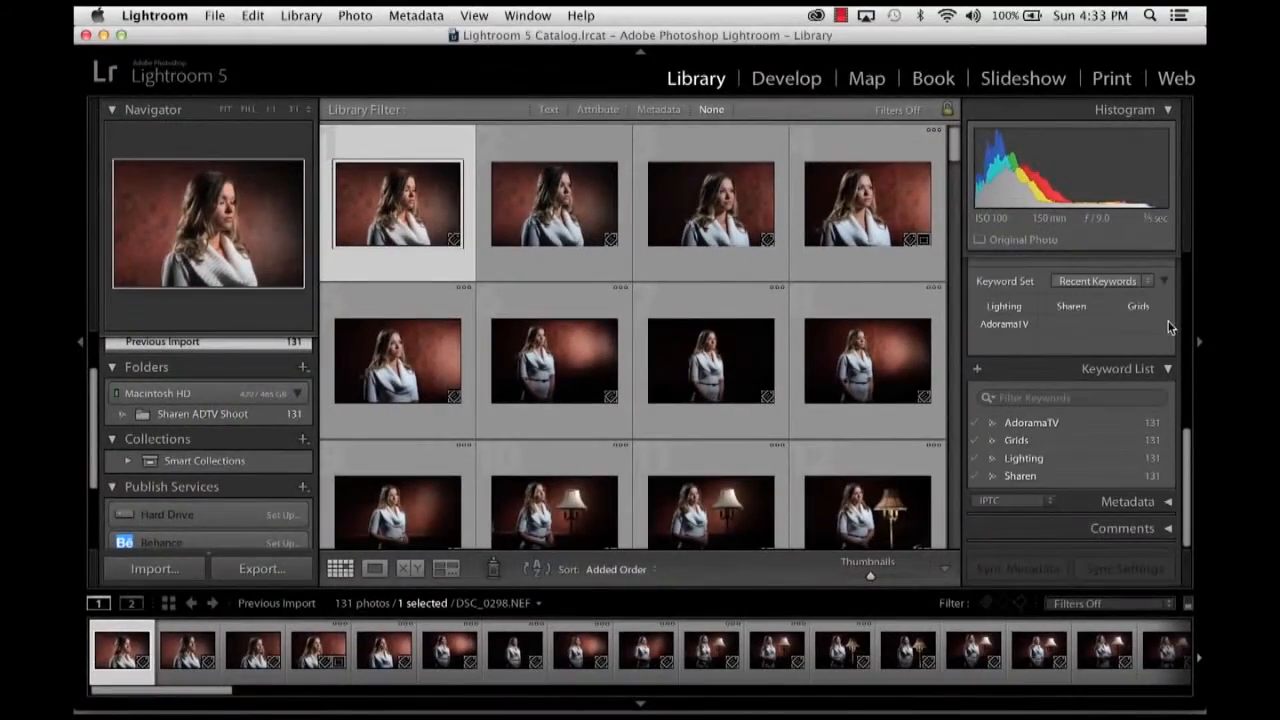
Examine the contact fields in the IPTC metadata view for the first photo and for DSC_0305.NEF.
left_click(1170, 504)
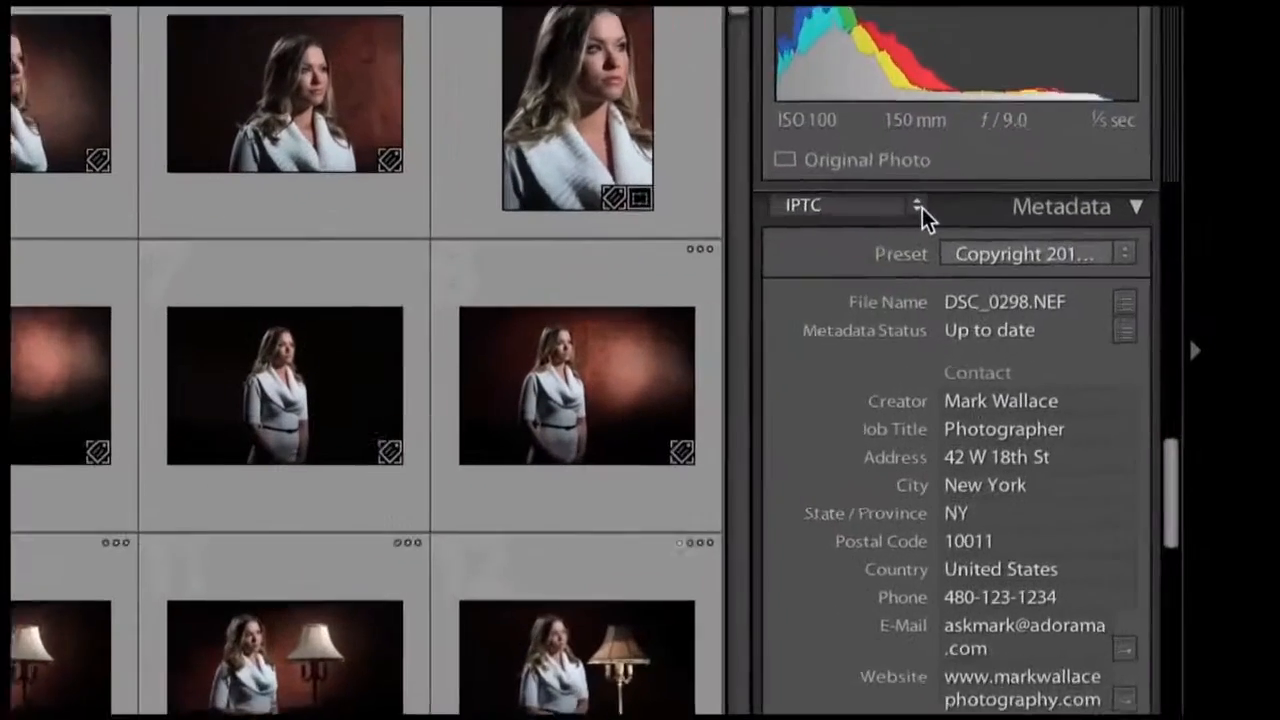
left_click(1043, 263)
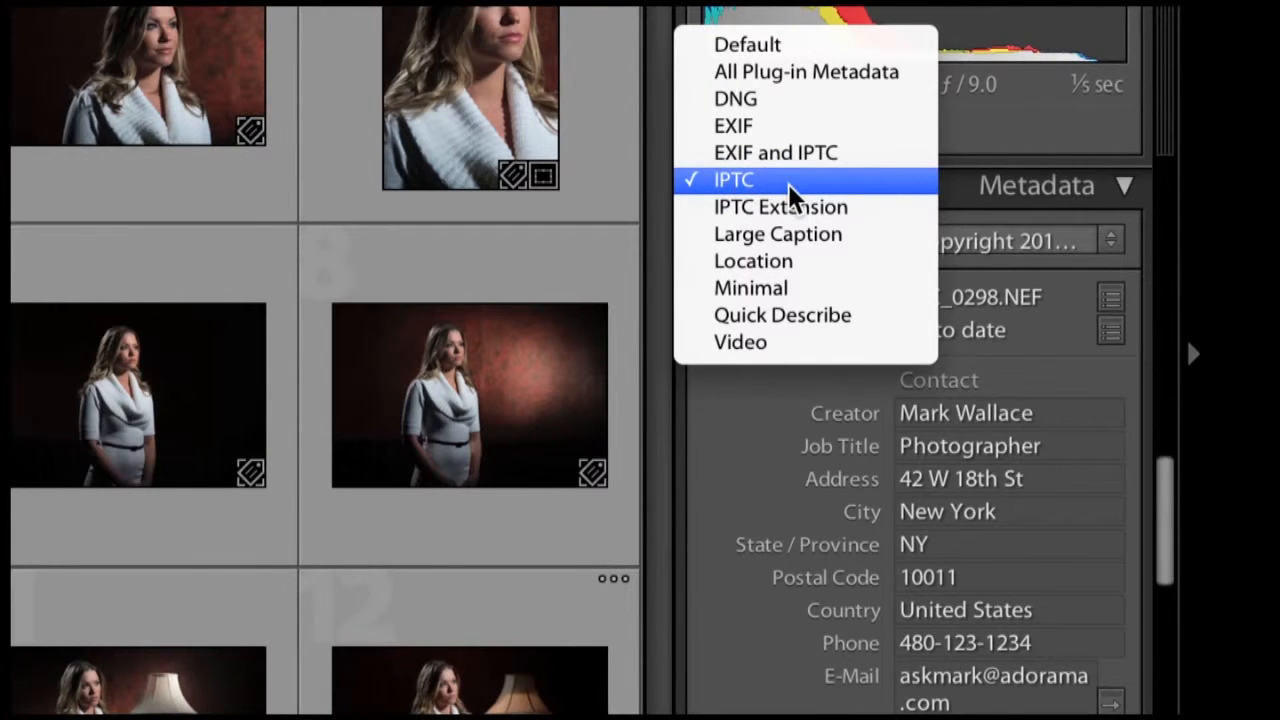
left_click(837, 193)
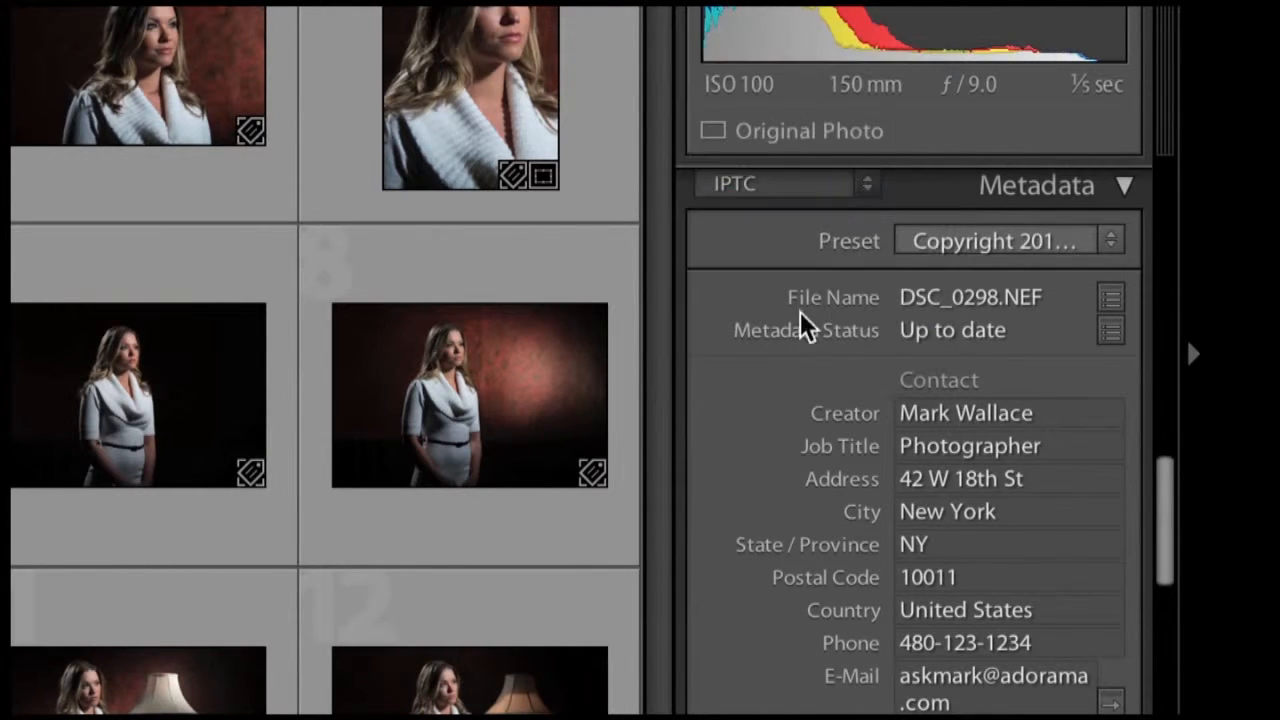
scroll(812, 450, "down", 5)
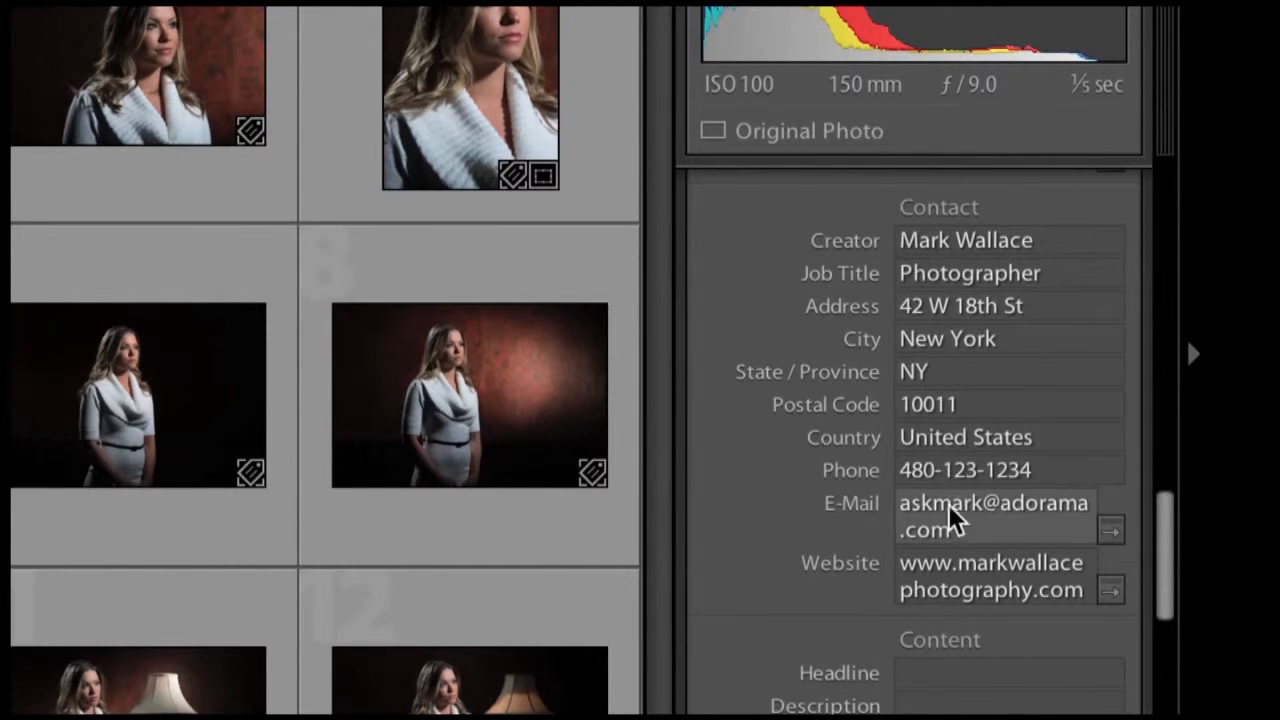
scroll(777, 569, "down", 2)
scroll(777, 569, "up", 4)
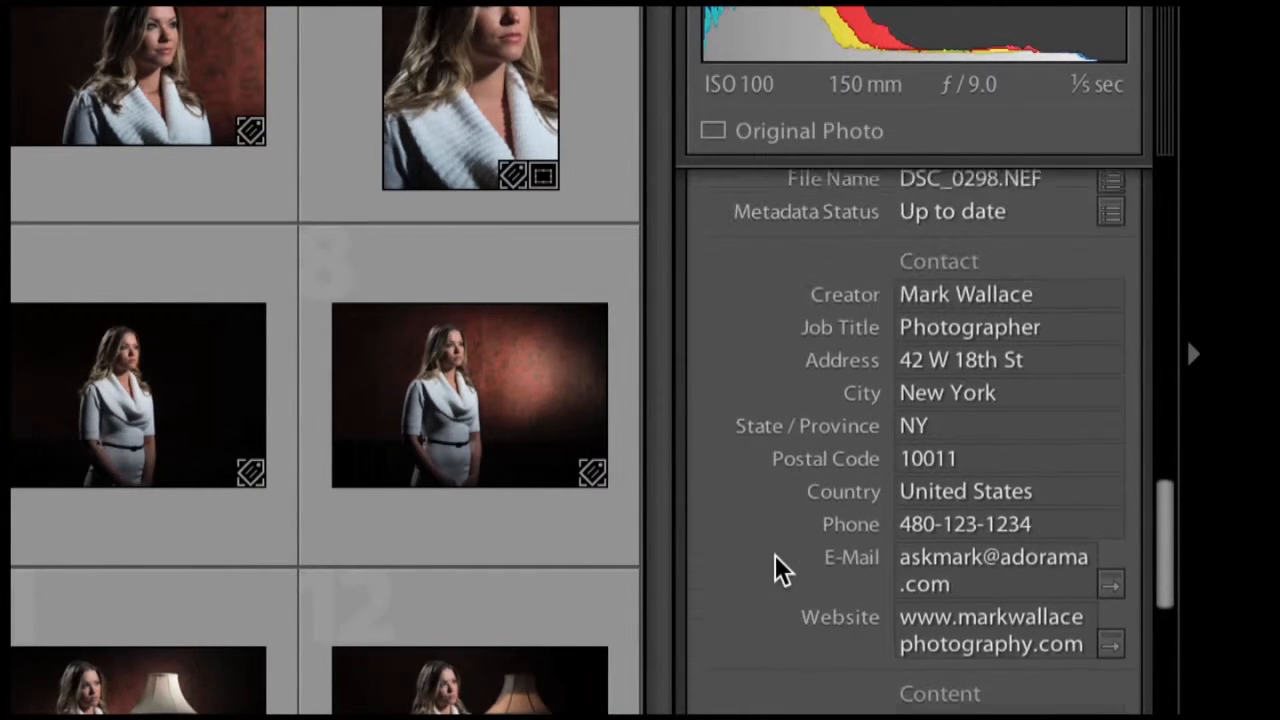
mouse_move(779, 569)
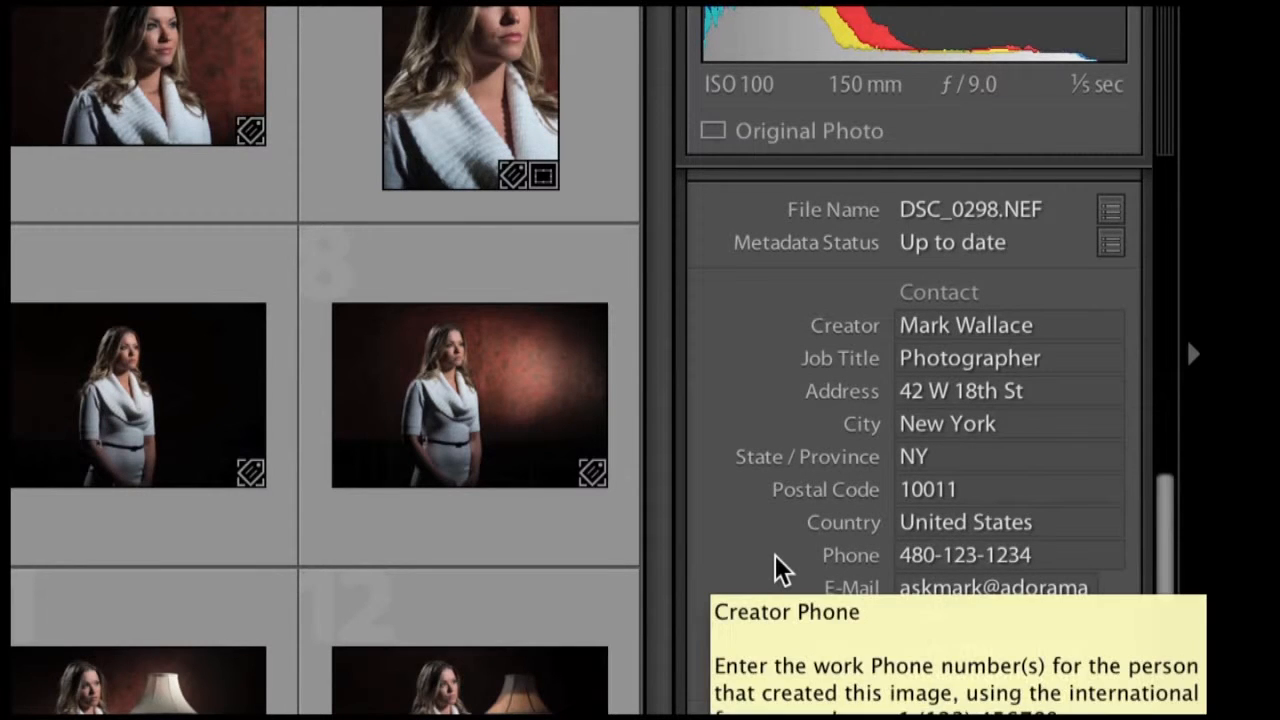
left_click(491, 429)
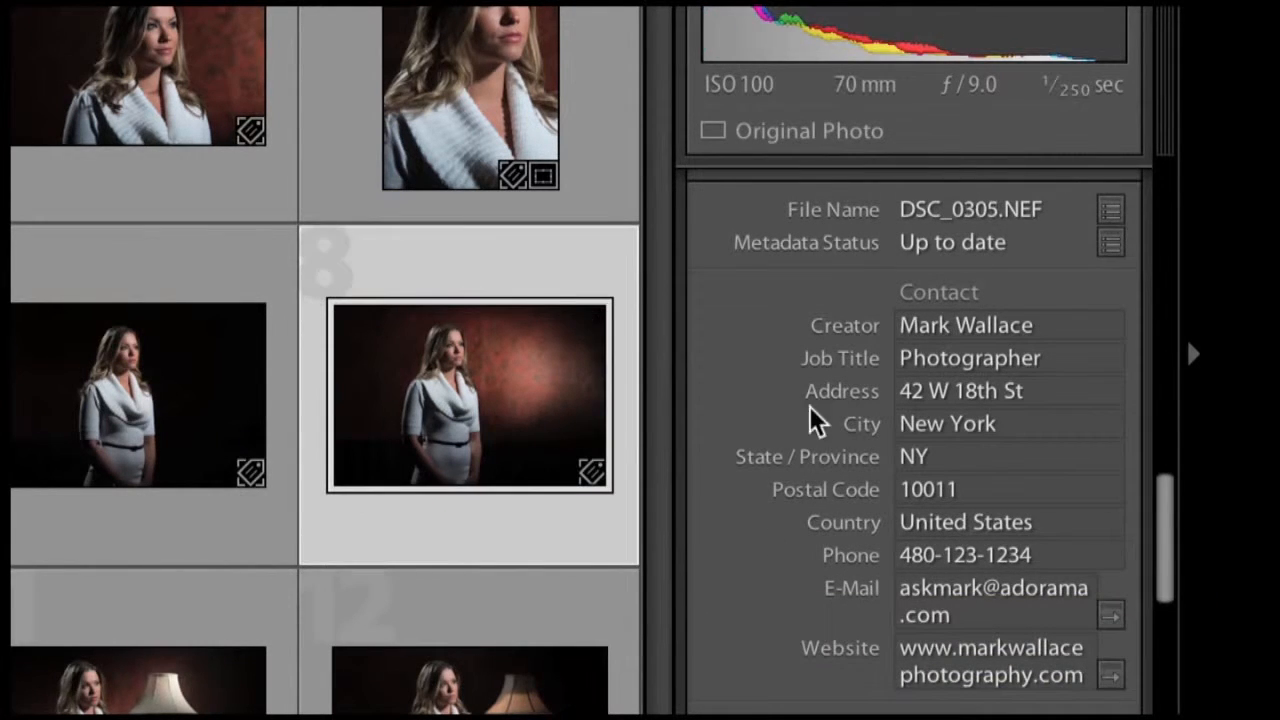
For DSC_0304.NEF, enter the model's first name as the headline and a description saying the model "looks to camera right.".
left_click(240, 368)
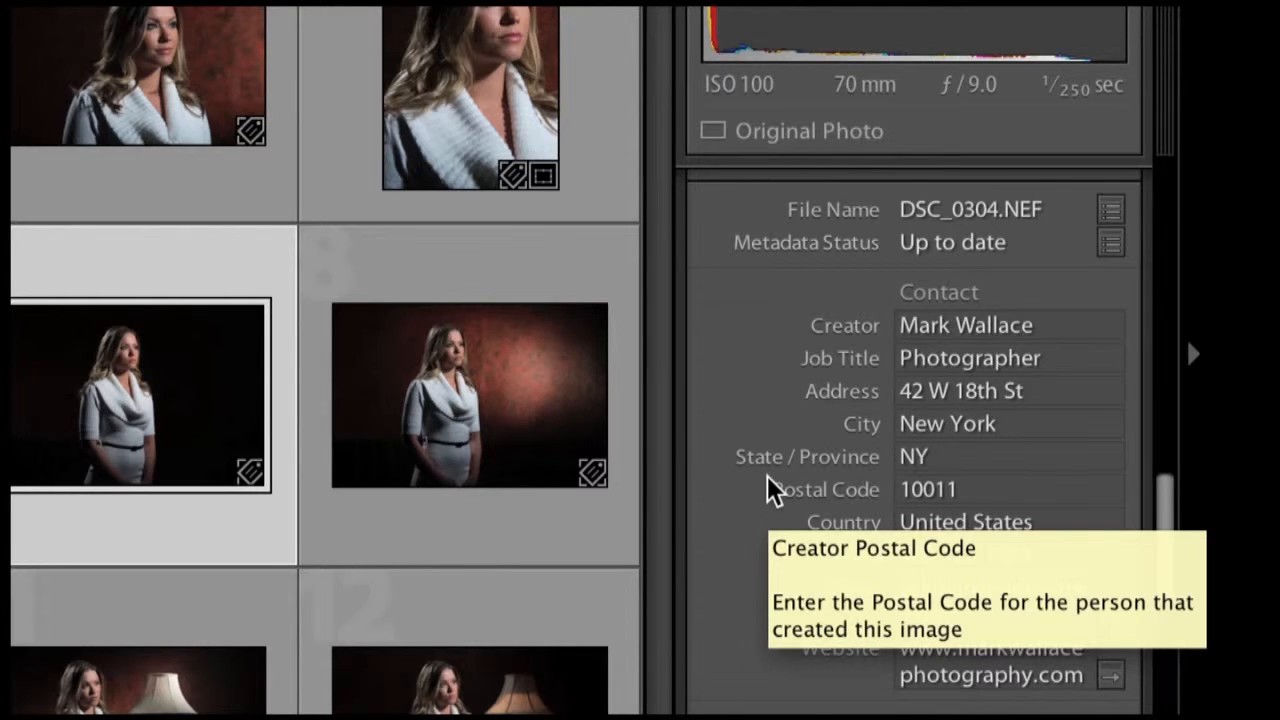
scroll(770, 495, "down", 5)
scroll(770, 490, "down", 3)
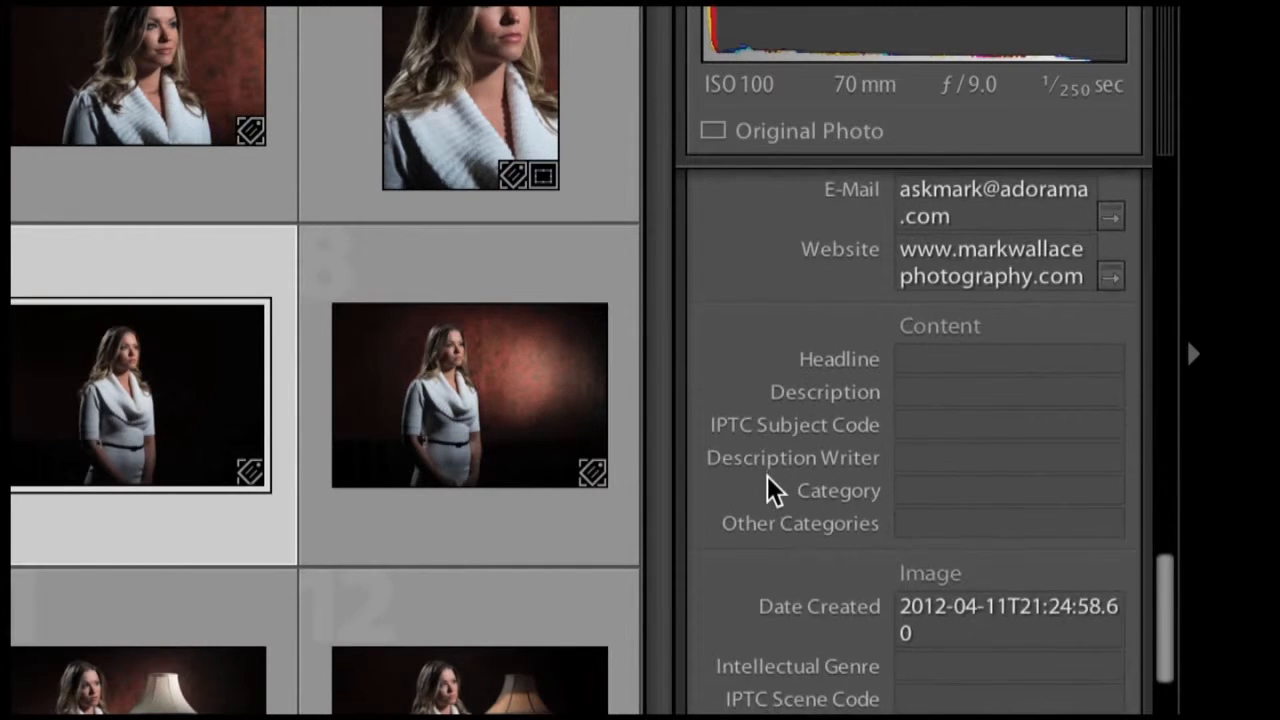
left_click(937, 360)
type("Sharen")
key("Tab")
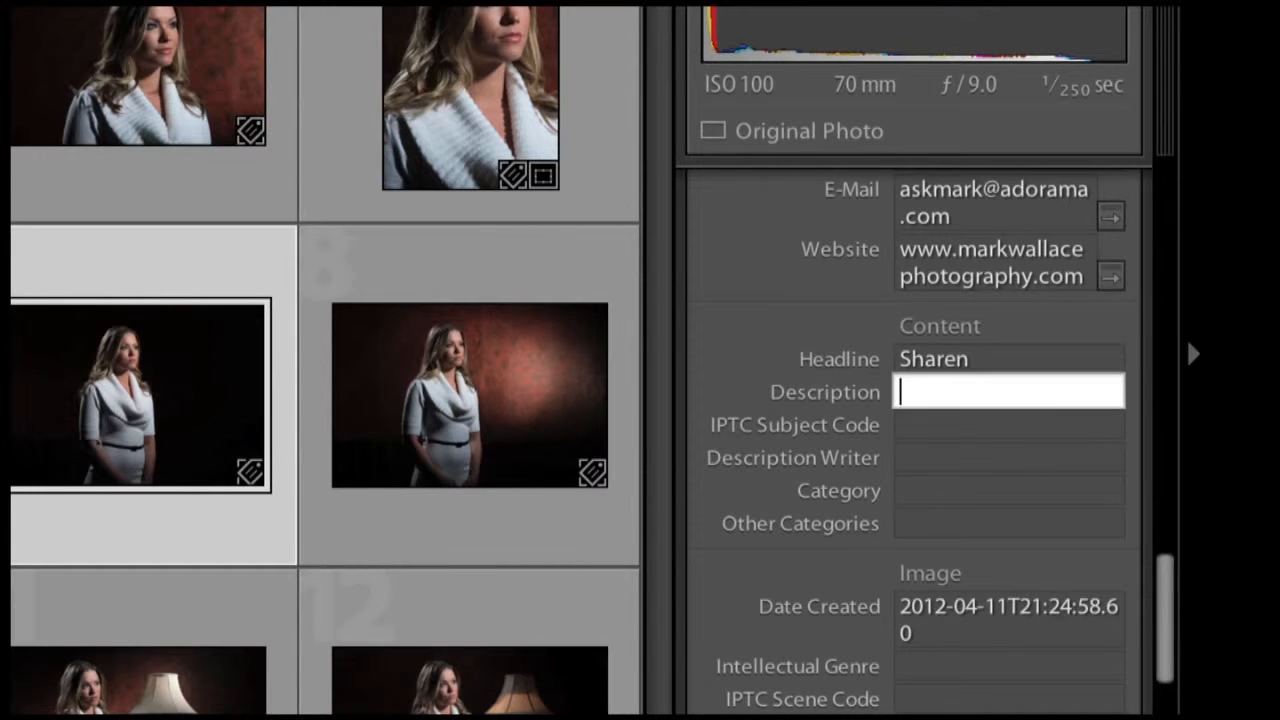
type("Sharen looks to camera right.")
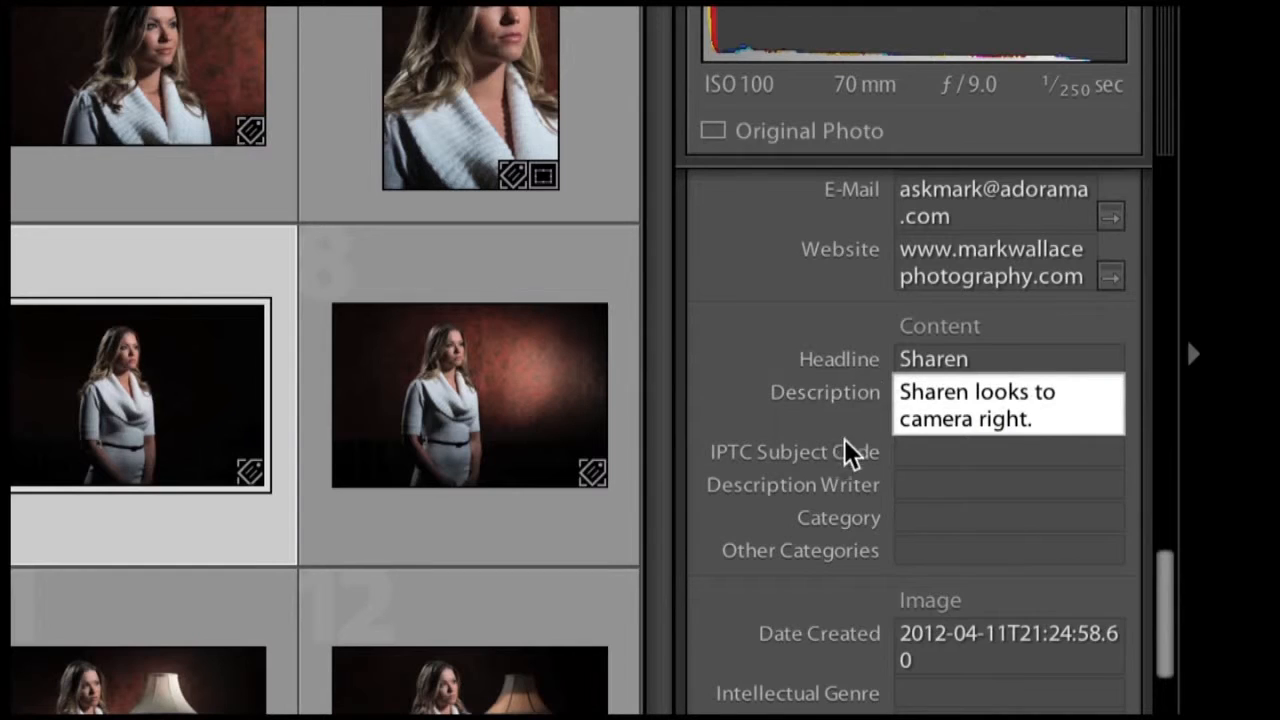
Set the IPTC category of DSC_0304.NEF to Models and commit the entry.
left_click(906, 520)
type("Models")
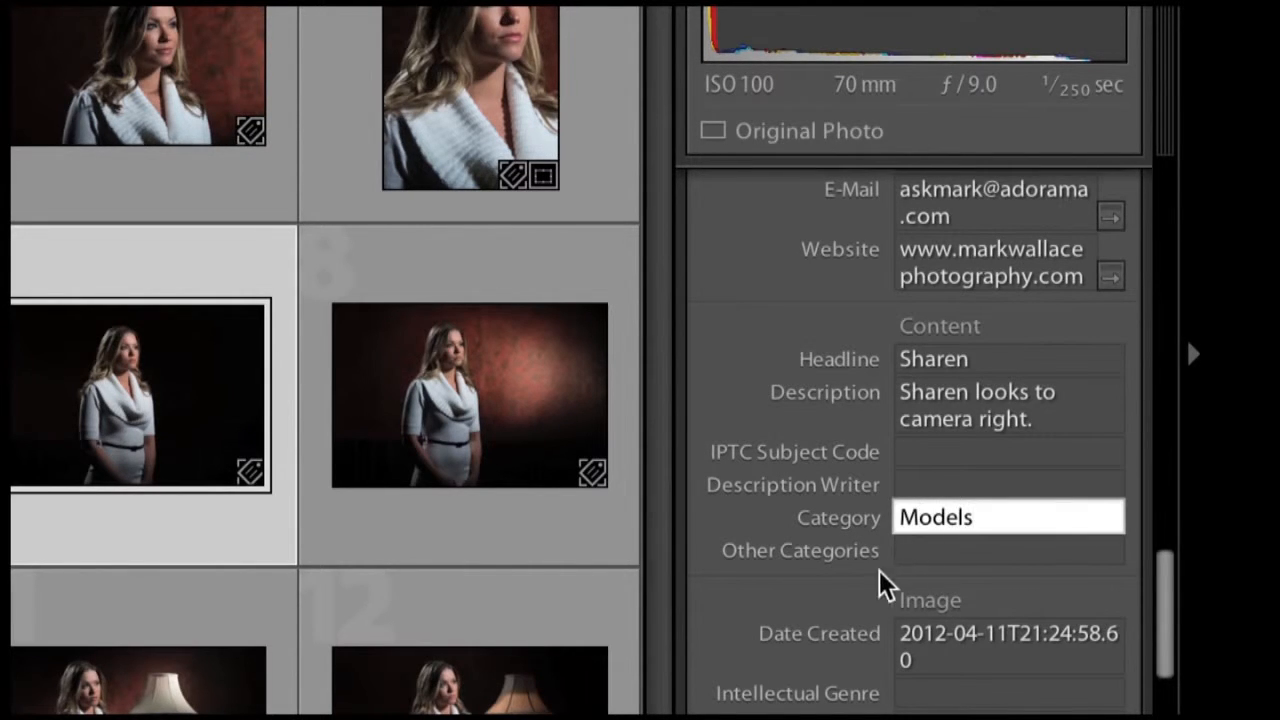
left_click(808, 566)
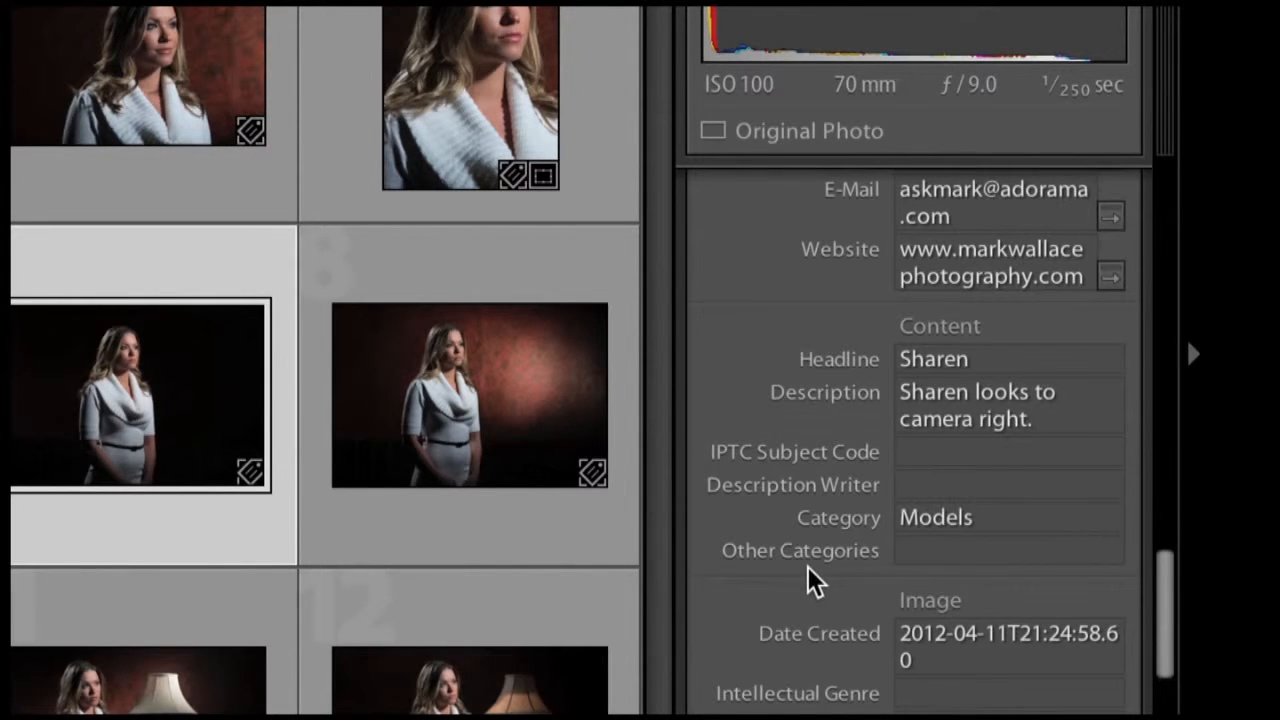